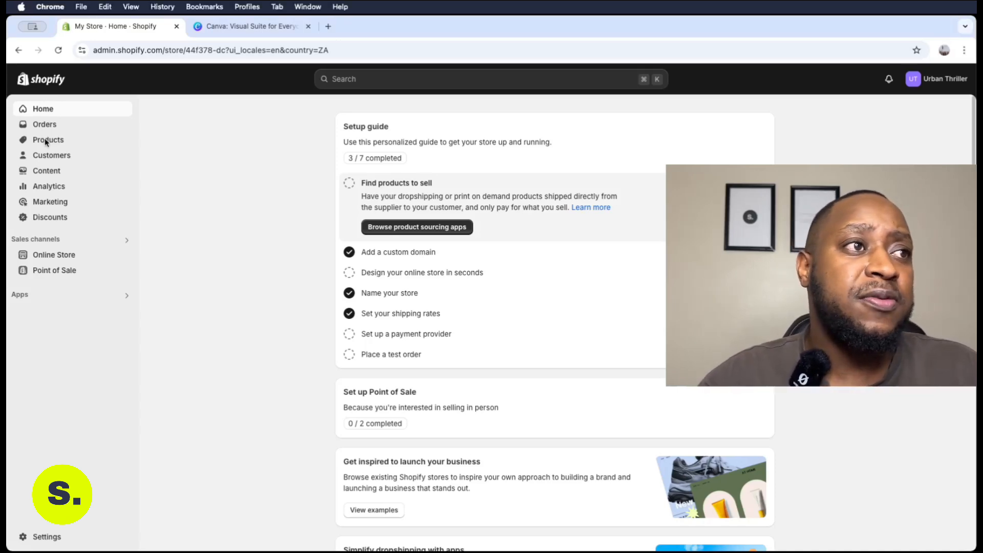
Go to the store's Products list, which is still empty
{"action": "left_click", "coordinate": [45, 142]}
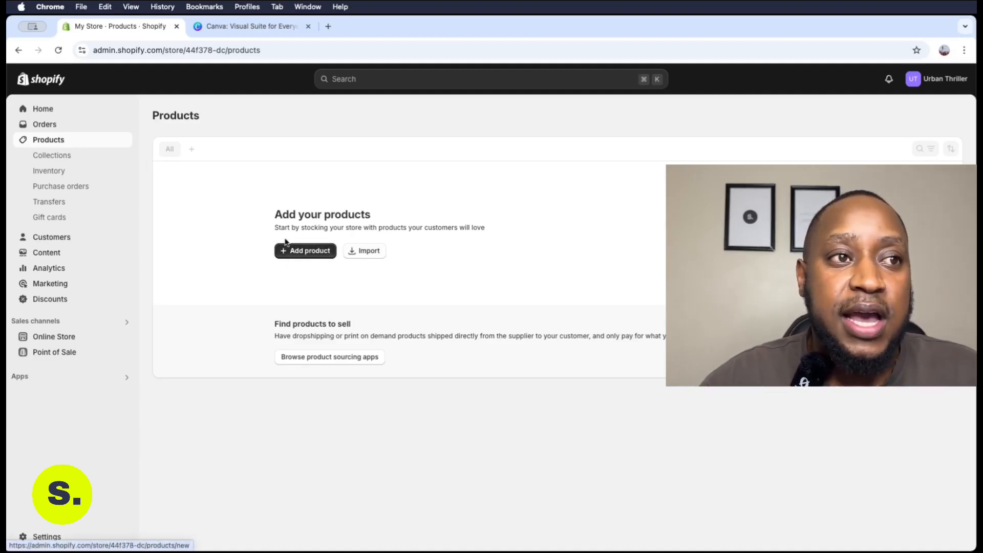
Import products_export_1.csv from Recents and dismiss the import progress notice
{"action": "left_click", "coordinate": [371, 250]}
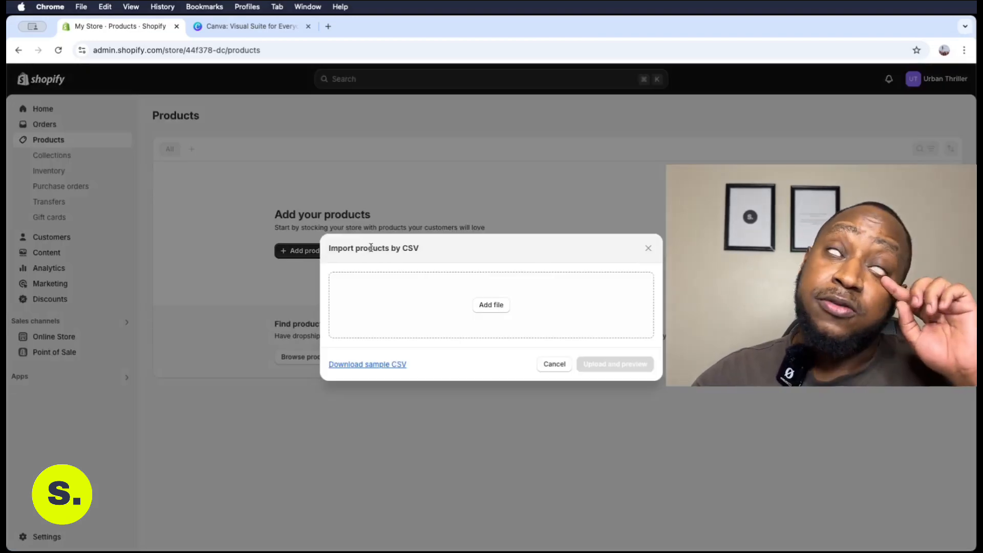
{"action": "left_click", "coordinate": [489, 306]}
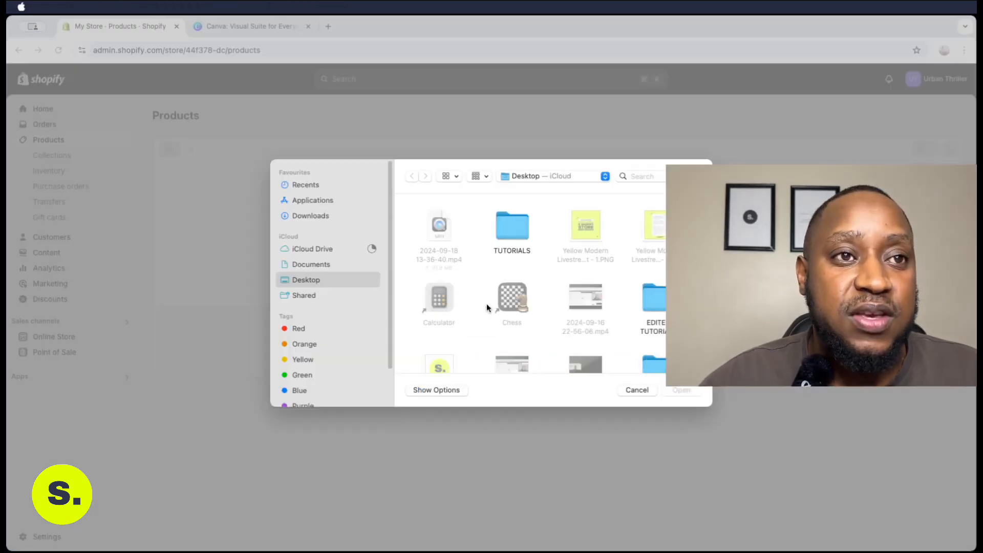
{"action": "left_click", "coordinate": [309, 187]}
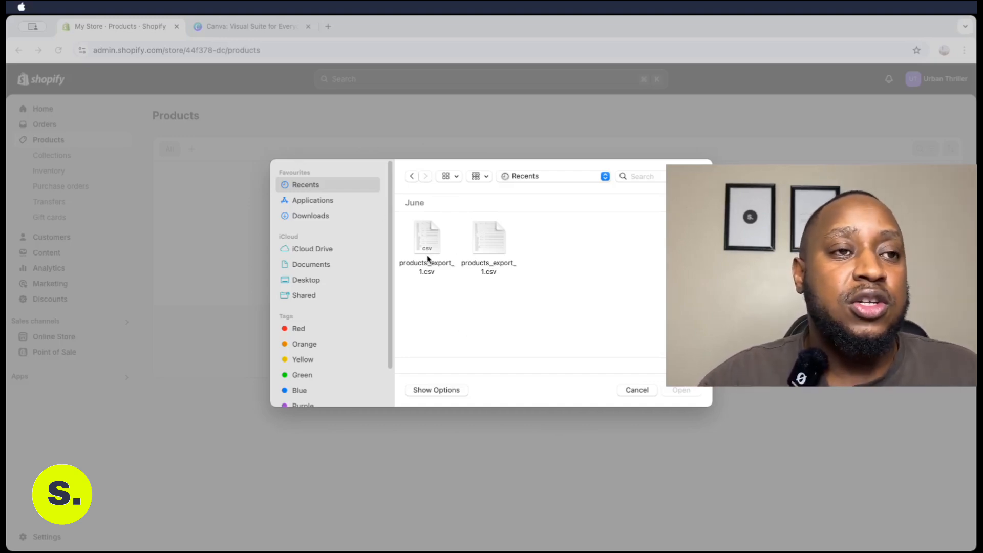
{"action": "double_click", "coordinate": [487, 237]}
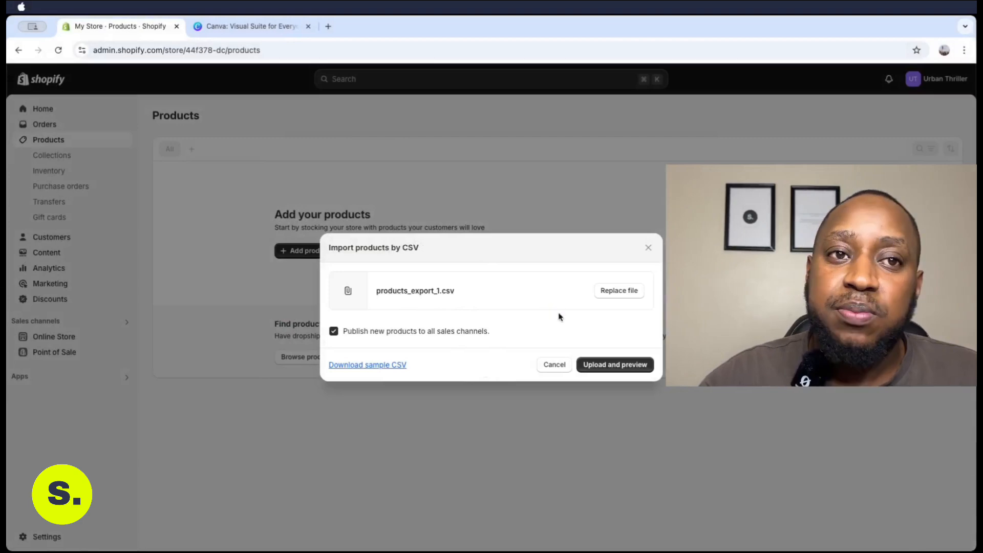
{"action": "left_click", "coordinate": [611, 367]}
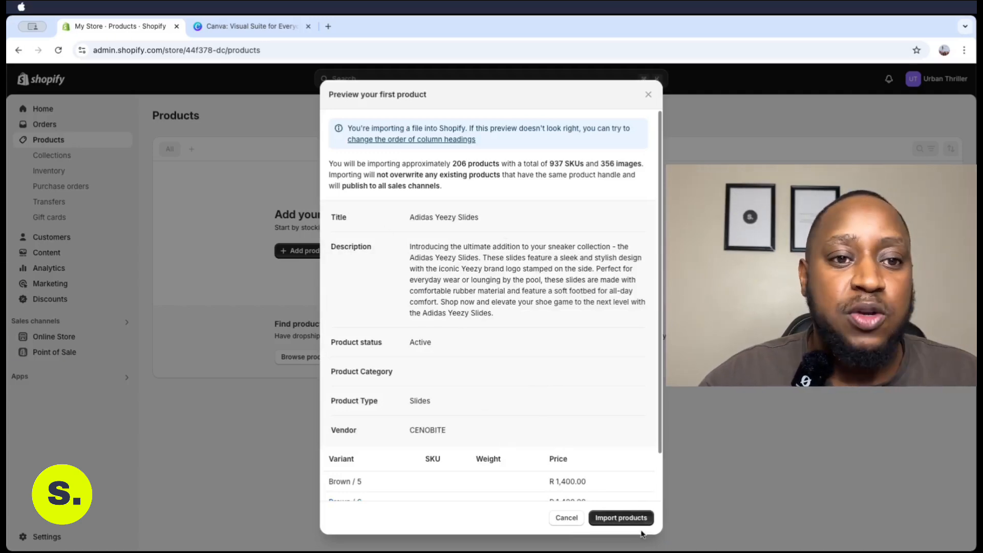
{"action": "left_click", "coordinate": [622, 518]}
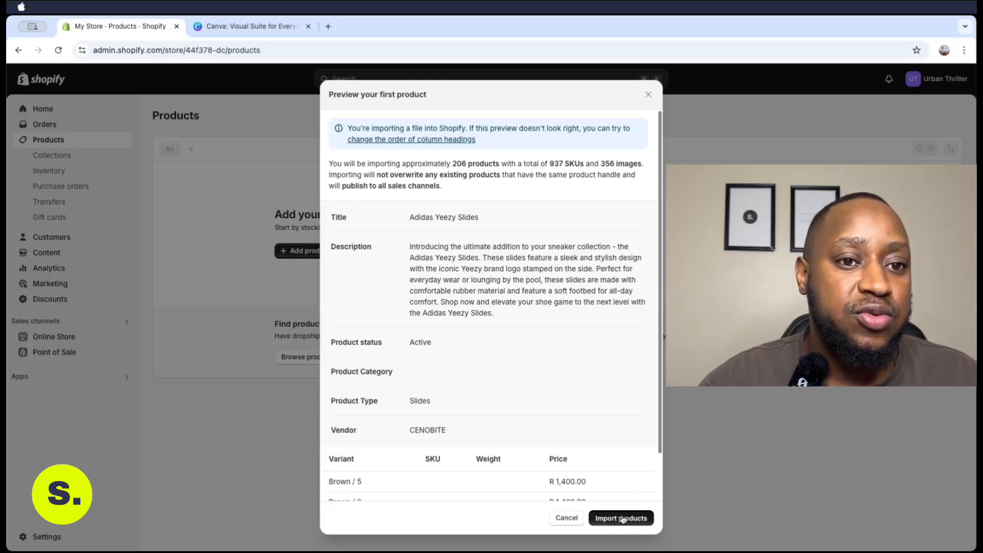
{"action": "left_click", "coordinate": [621, 518]}
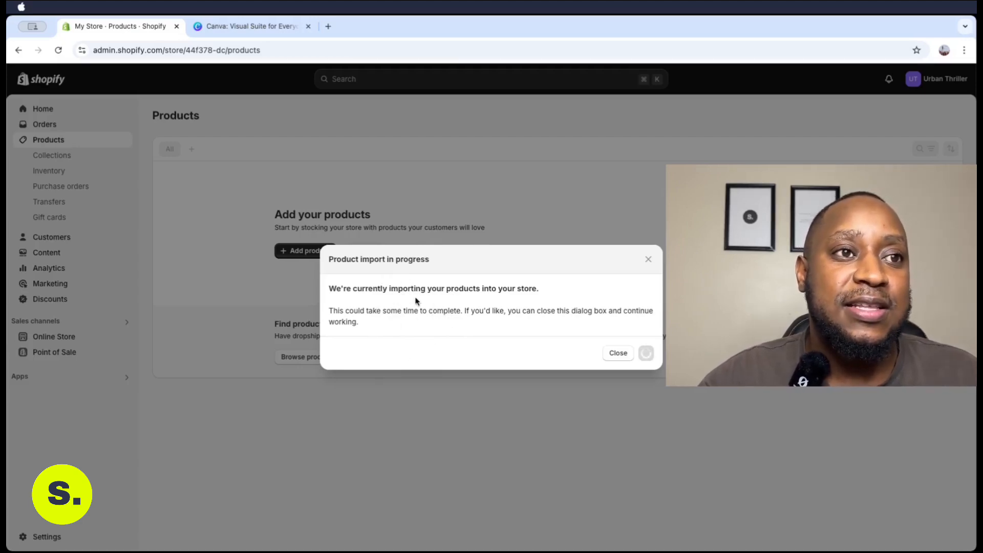
{"action": "left_click", "coordinate": [616, 355]}
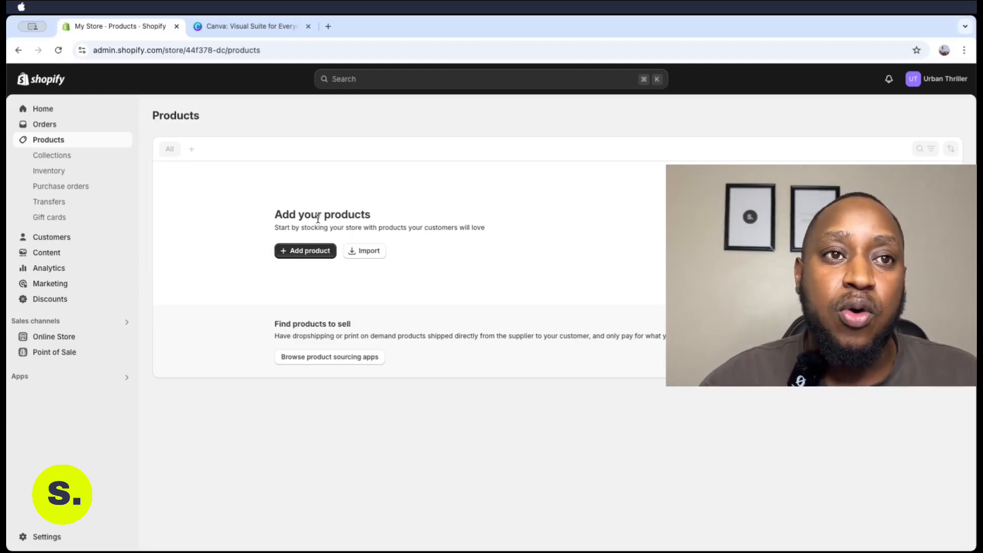
Start a new blank product and keep its status set to Active
{"action": "left_click", "coordinate": [308, 251]}
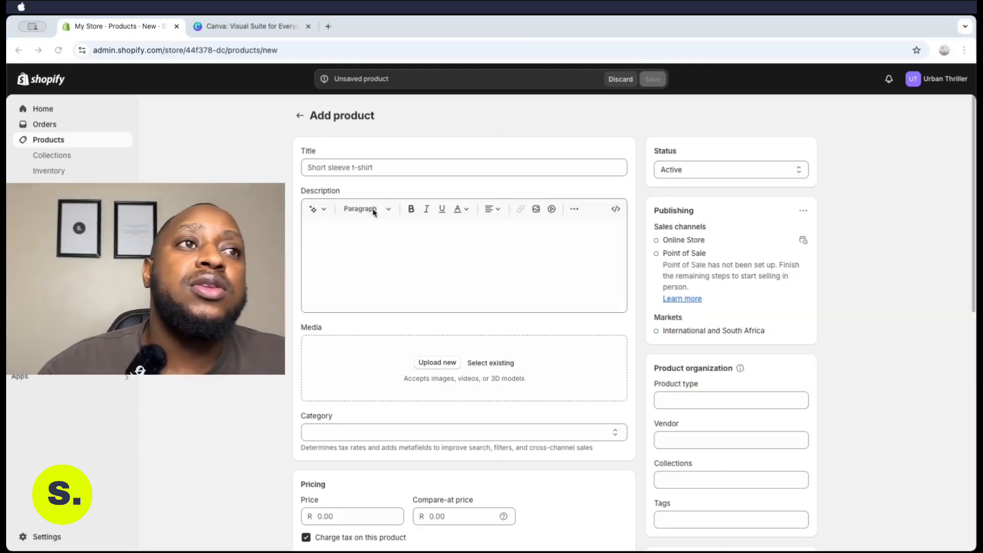
{"action": "left_click", "coordinate": [853, 184]}
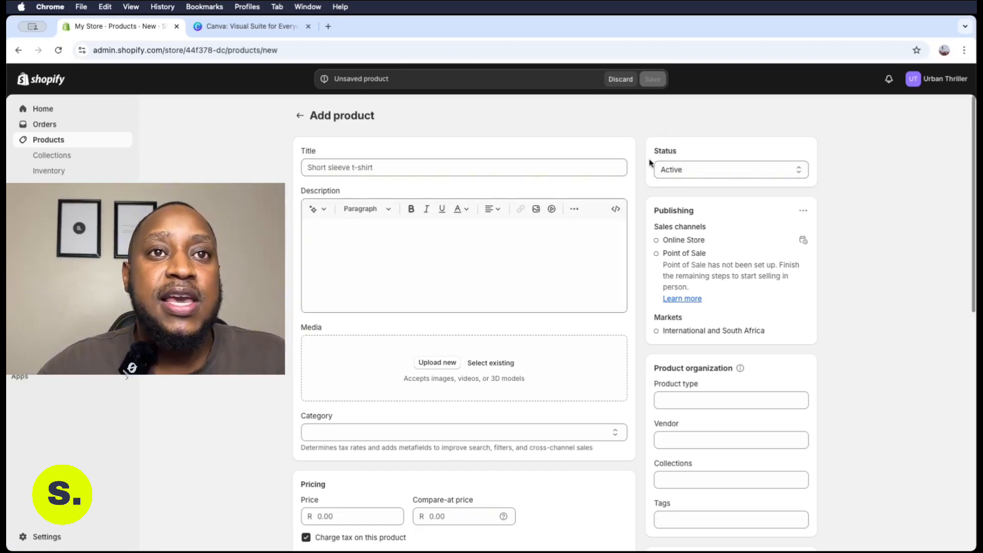
{"action": "left_click_drag", "start_coordinate": [681, 153], "coordinate": [658, 150]}
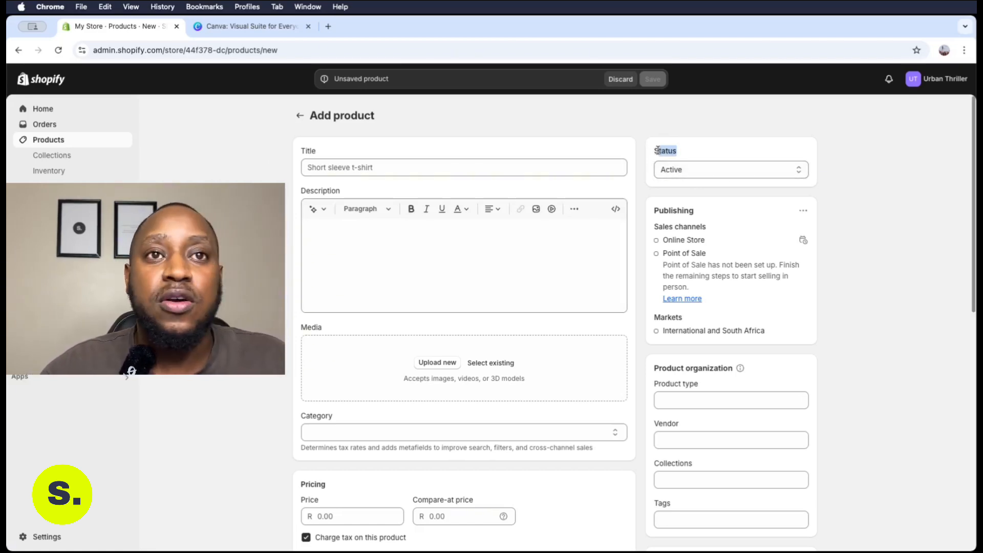
{"action": "left_click", "coordinate": [679, 169]}
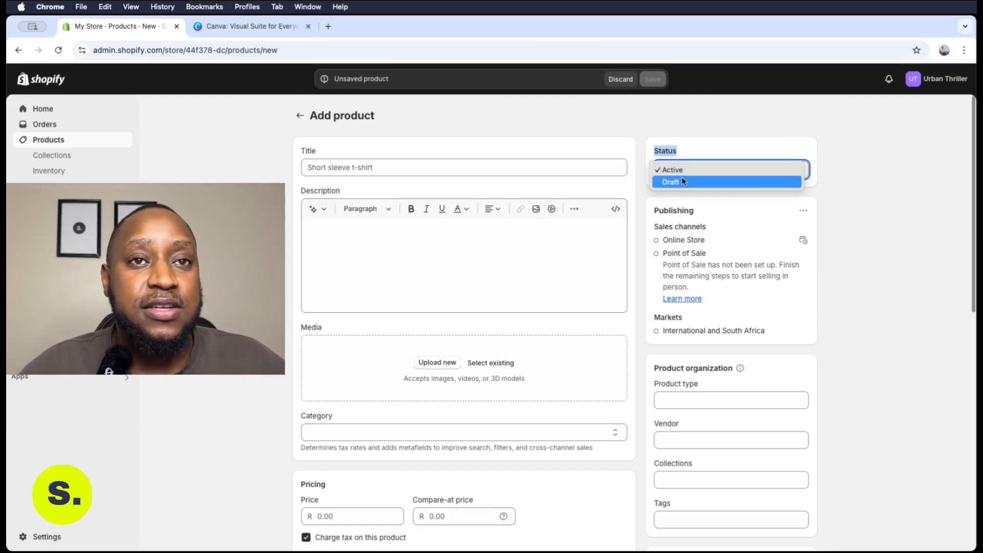
{"action": "left_click", "coordinate": [681, 173]}
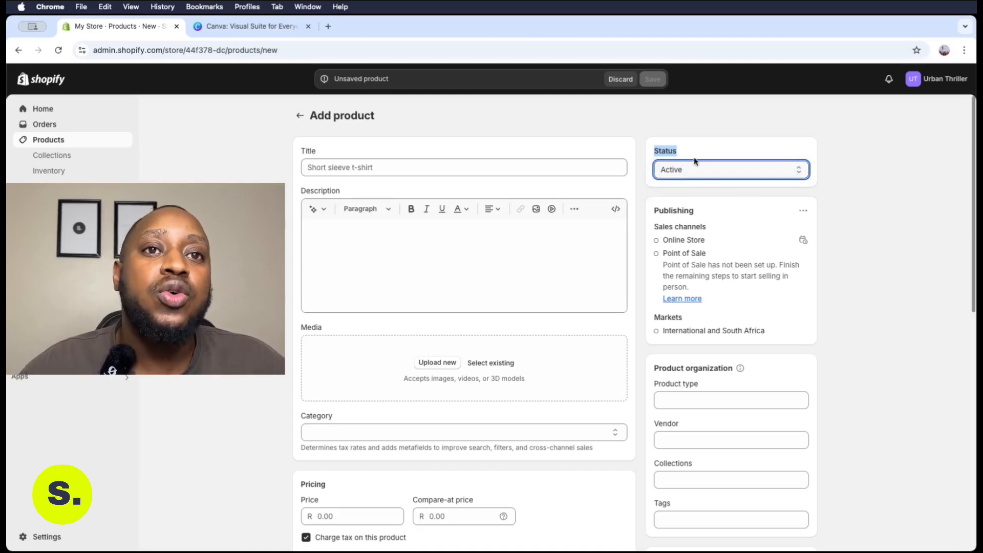
{"action": "left_click", "coordinate": [463, 164]}
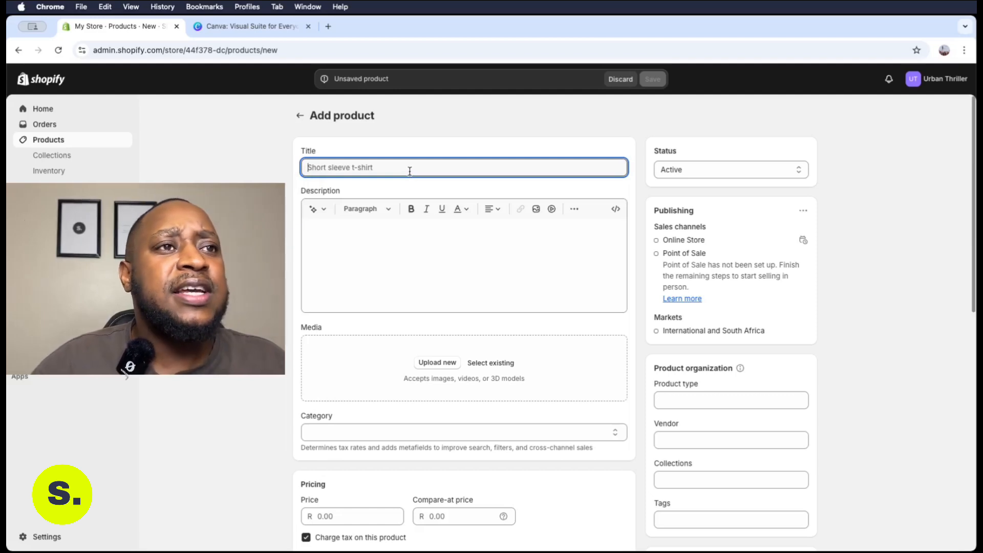
Enter 'Nike Air Jordan 1' as the product title, fixing a typo
{"action": "type", "text": "N"}
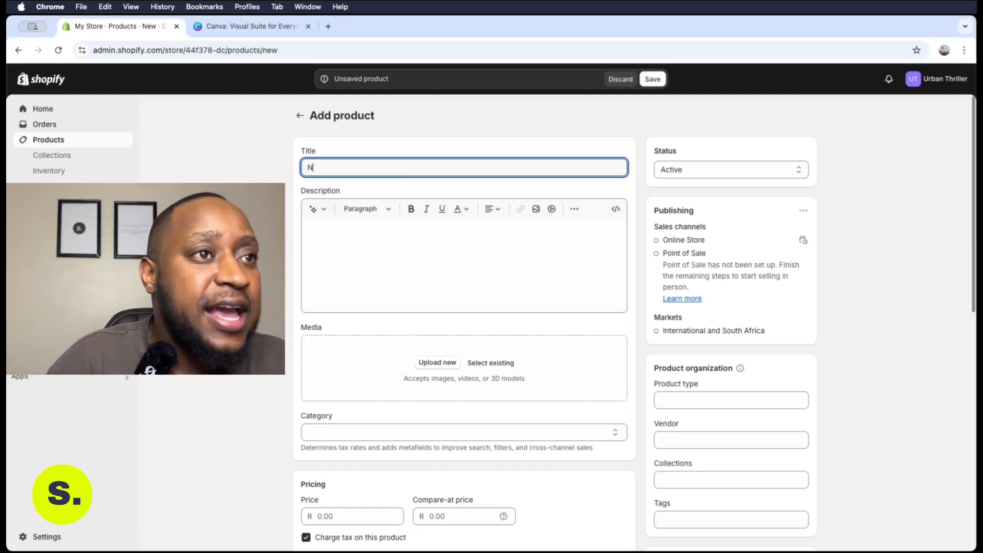
{"action": "type", "text": "IK"}
{"action": "key", "text": "BackSpace"}
{"action": "key", "text": "BackSpace"}
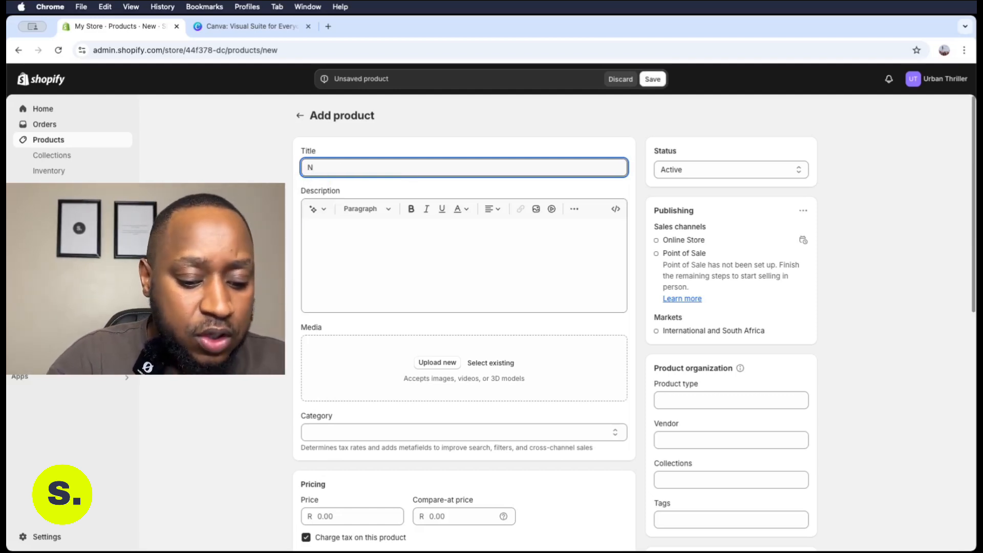
{"action": "type", "text": "ike Air"}
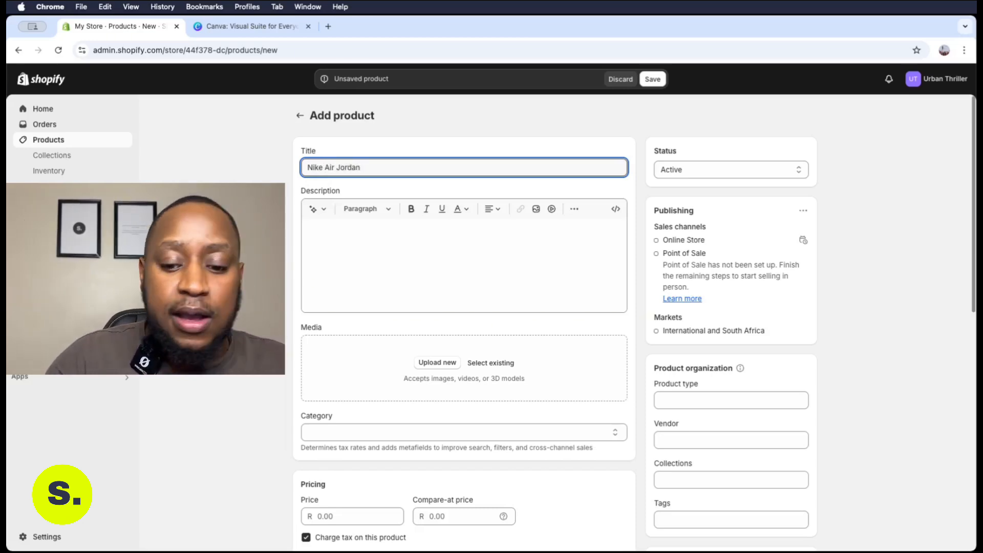
{"action": "type", "text": "Jordan 1"}
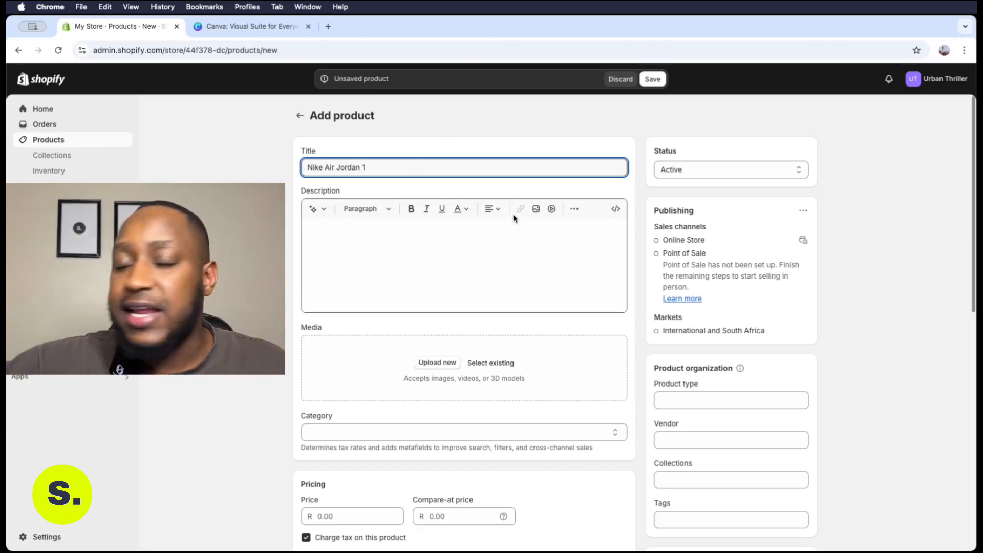
{"action": "left_click", "coordinate": [386, 253]}
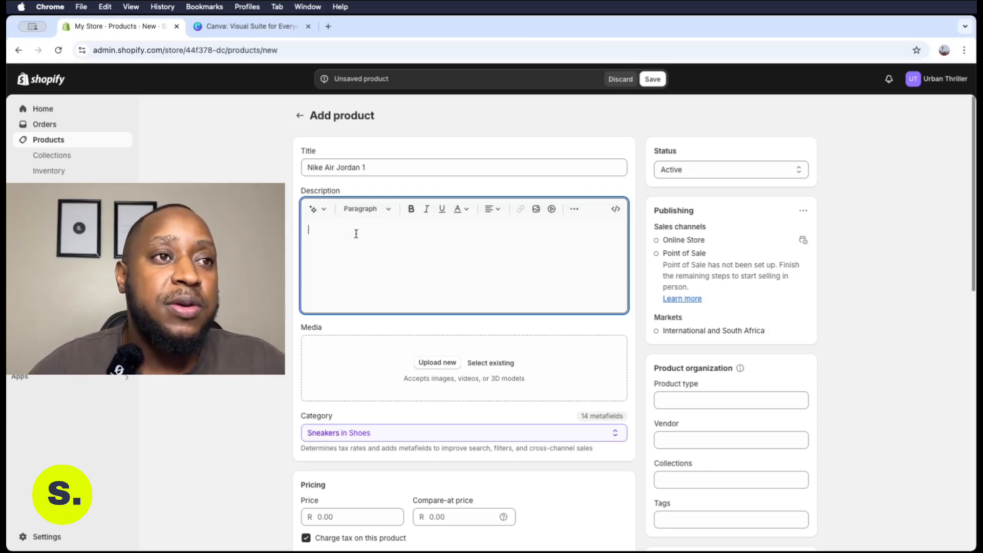
Enter 'Nike Air Jordan 1 Sneak' as the AI description's features and keywords
{"action": "left_click", "coordinate": [323, 214]}
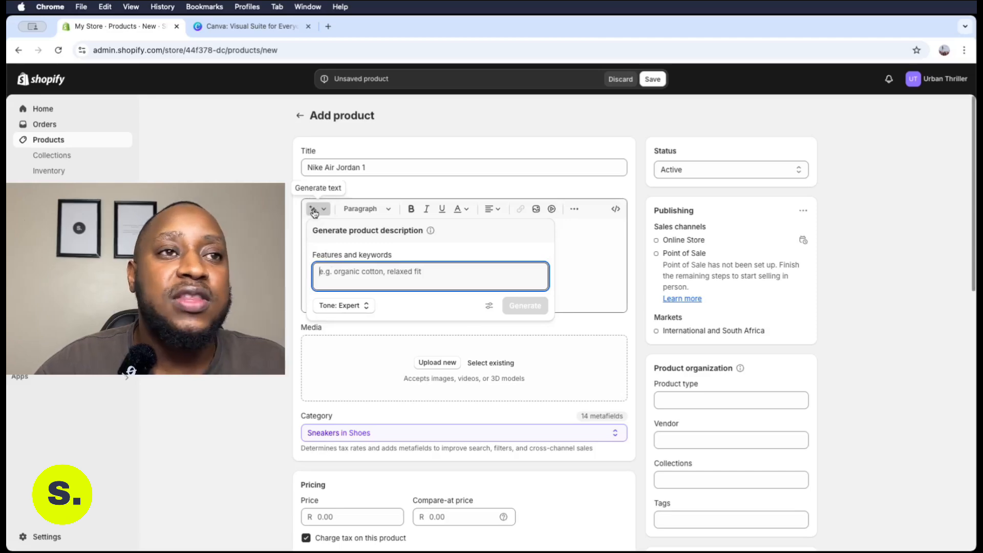
{"action": "left_click_drag", "start_coordinate": [316, 231], "coordinate": [385, 232]}
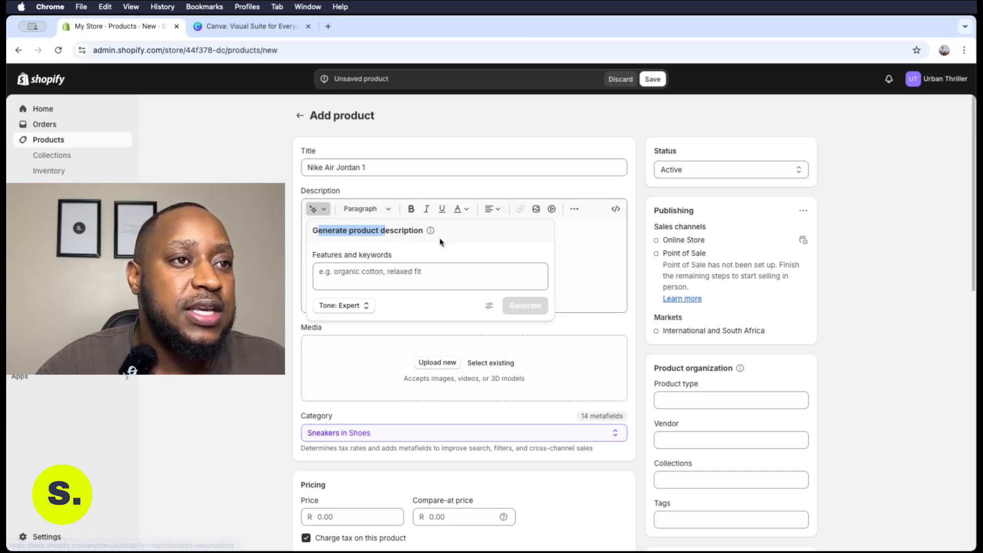
{"action": "left_click", "coordinate": [347, 274]}
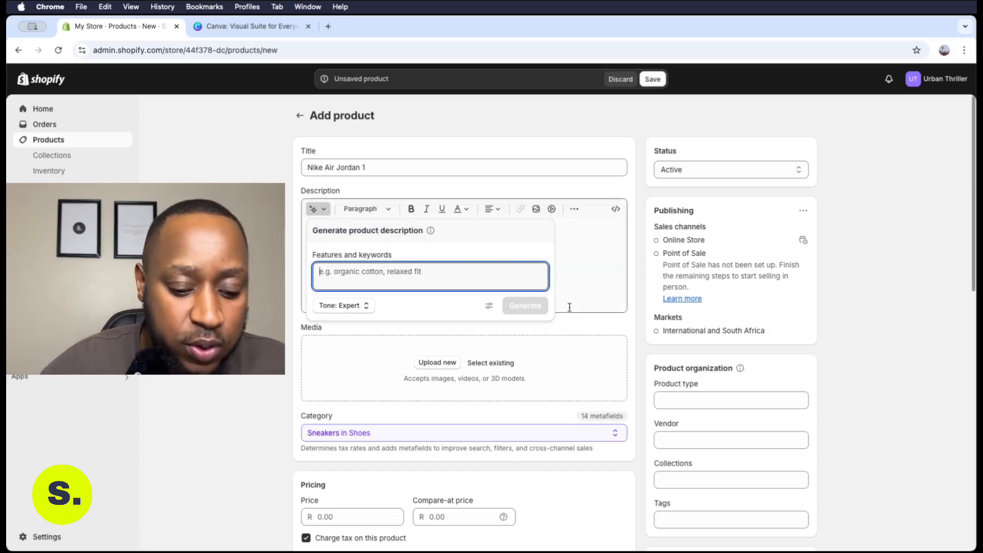
{"action": "type", "text": "Nike "}
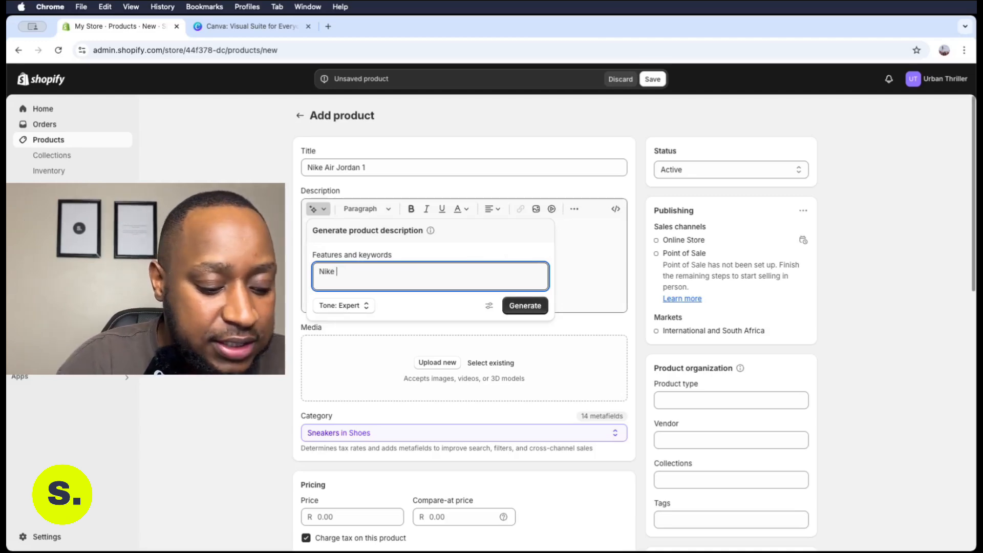
{"action": "type", "text": "Air Jor"}
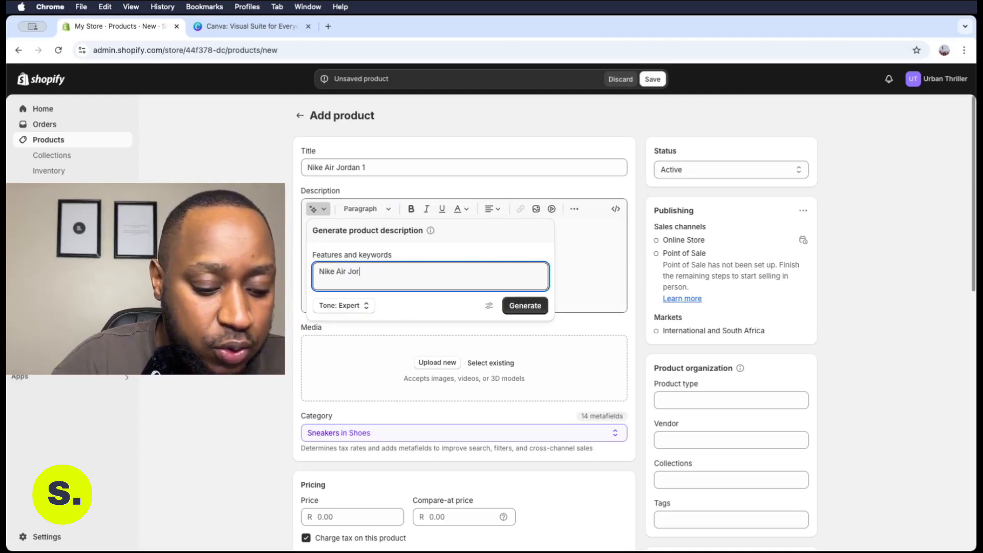
{"action": "type", "text": "dan "}
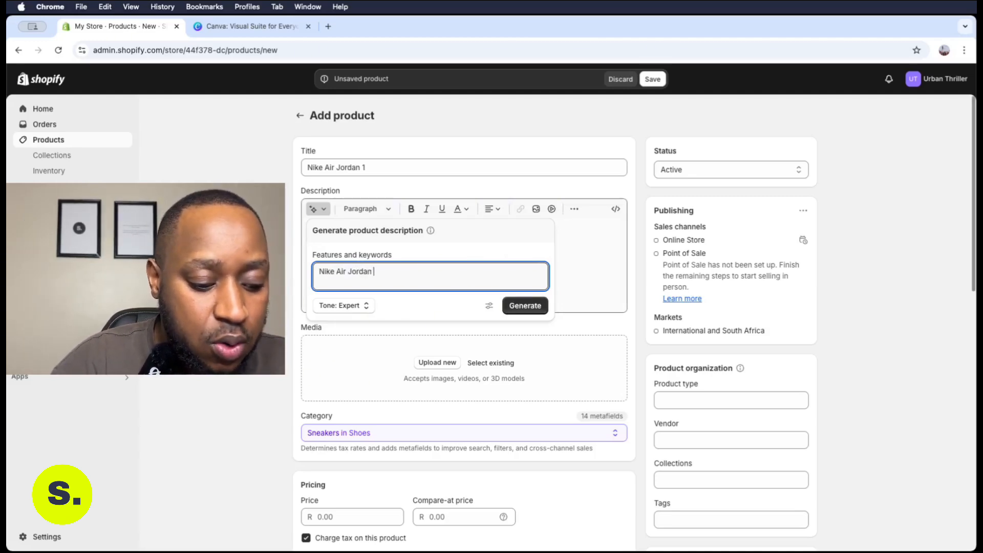
{"action": "type", "text": "1 Sneakers"}
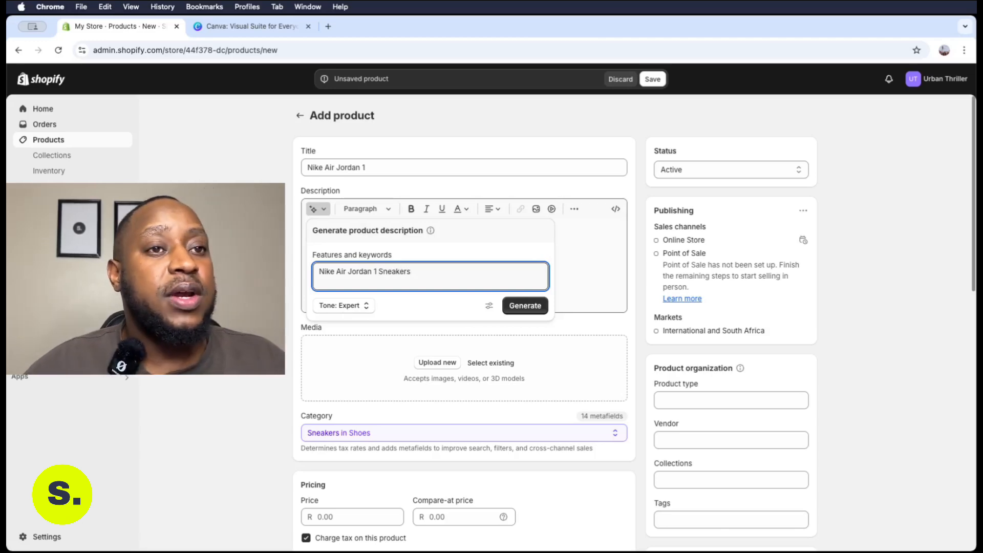
Generate a Persuasive-tone description and keep it in the product
{"action": "left_click", "coordinate": [359, 306]}
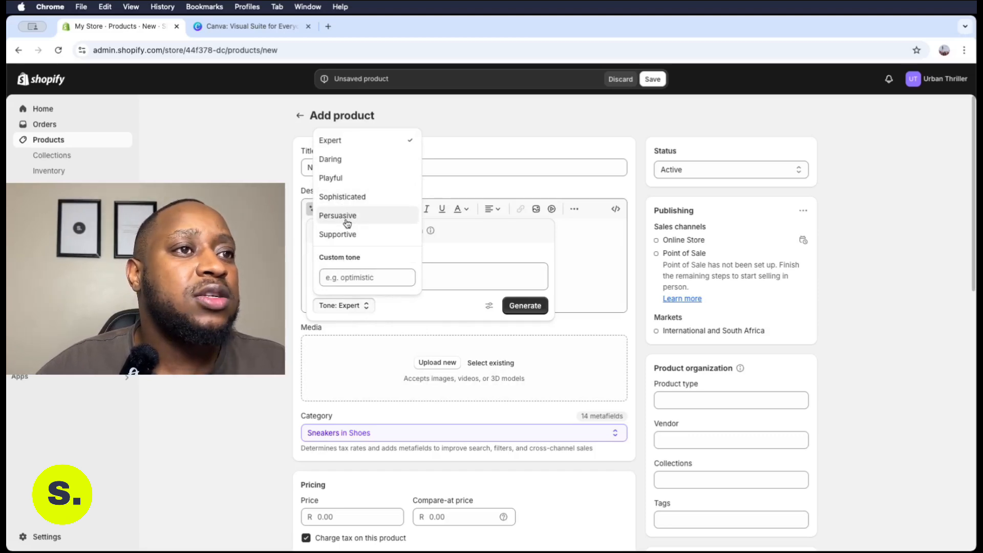
{"action": "left_click", "coordinate": [346, 217]}
{"action": "left_click", "coordinate": [412, 272]}
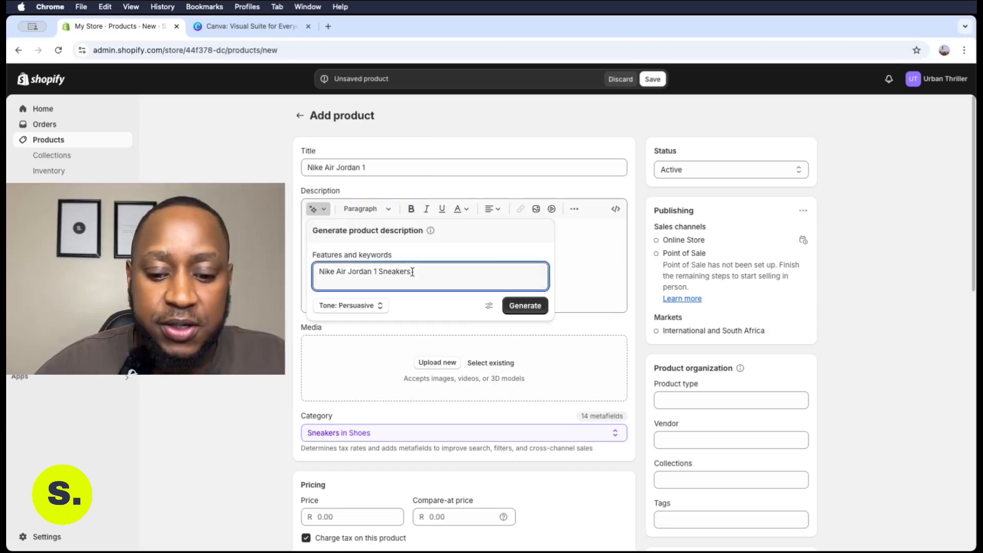
{"action": "left_click", "coordinate": [535, 310]}
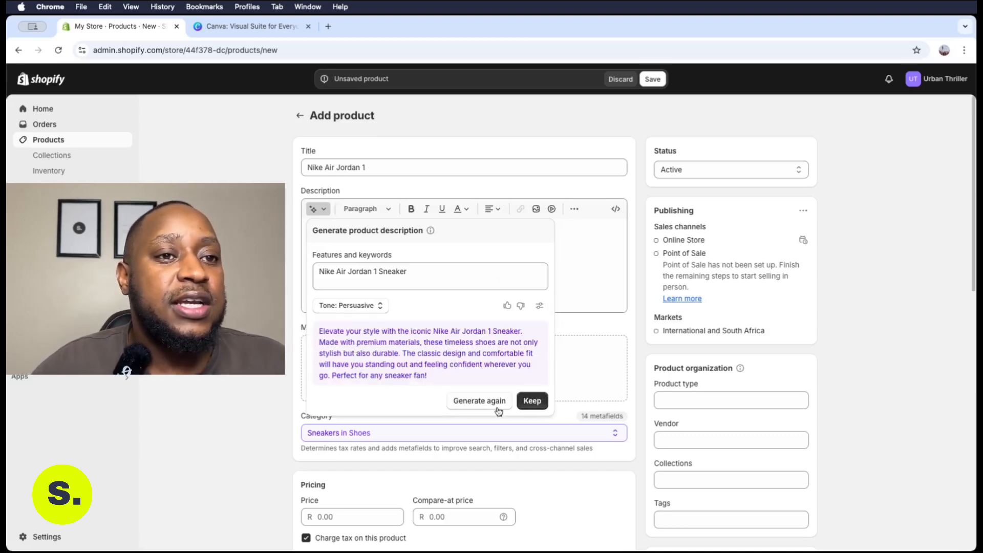
{"action": "left_click", "coordinate": [528, 401]}
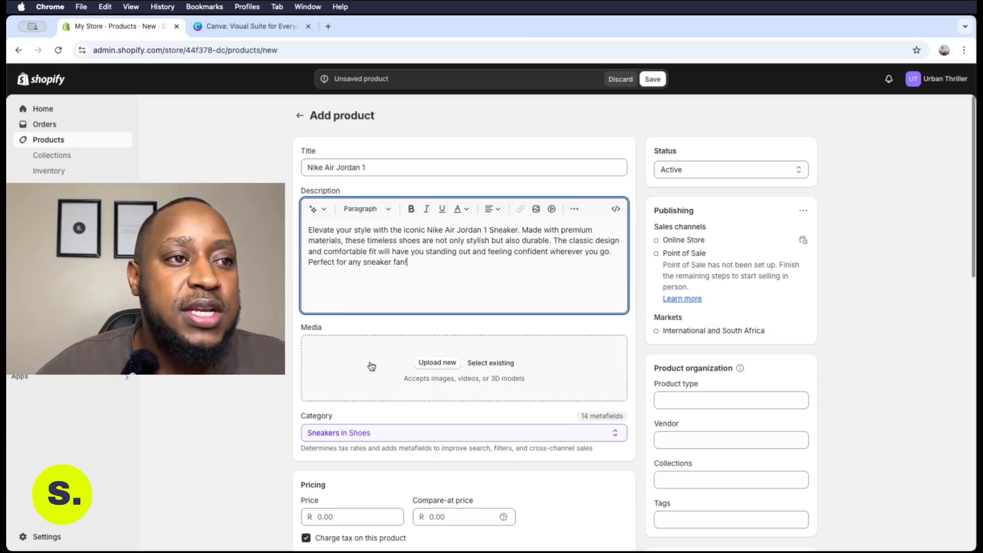
Upload both Air Jordan sneaker JPEGs from Recents to the product media
{"action": "left_click", "coordinate": [396, 322]}
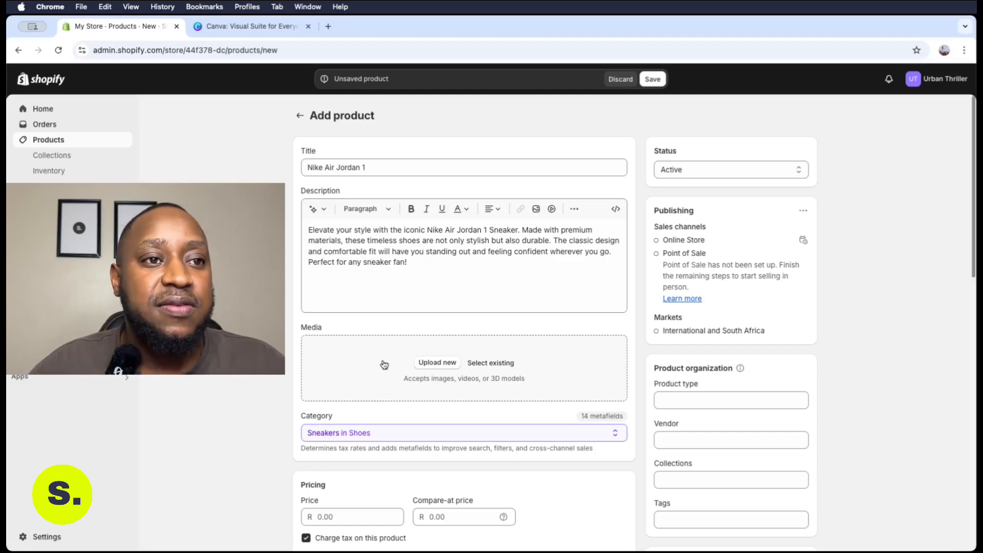
{"action": "left_click", "coordinate": [428, 365]}
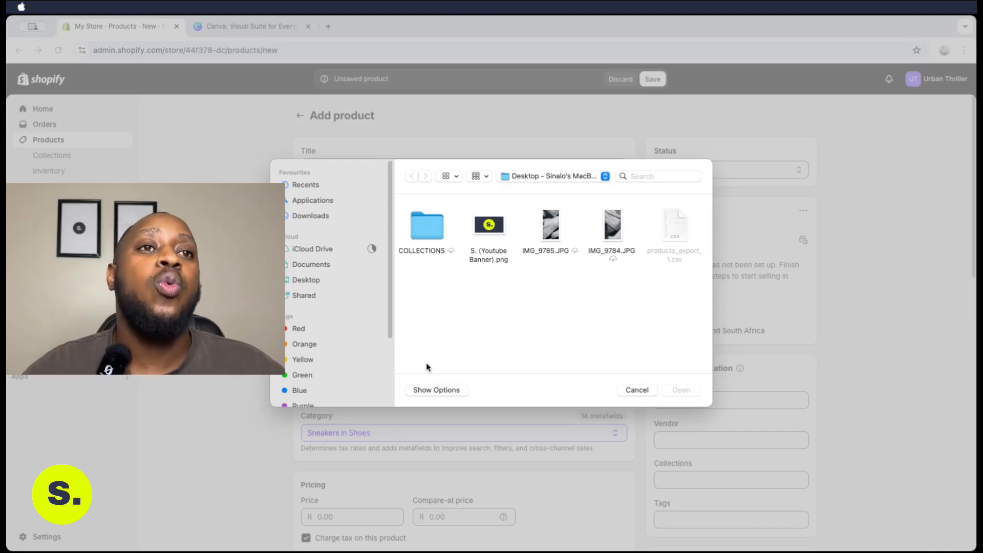
{"action": "key", "text": "Escape"}
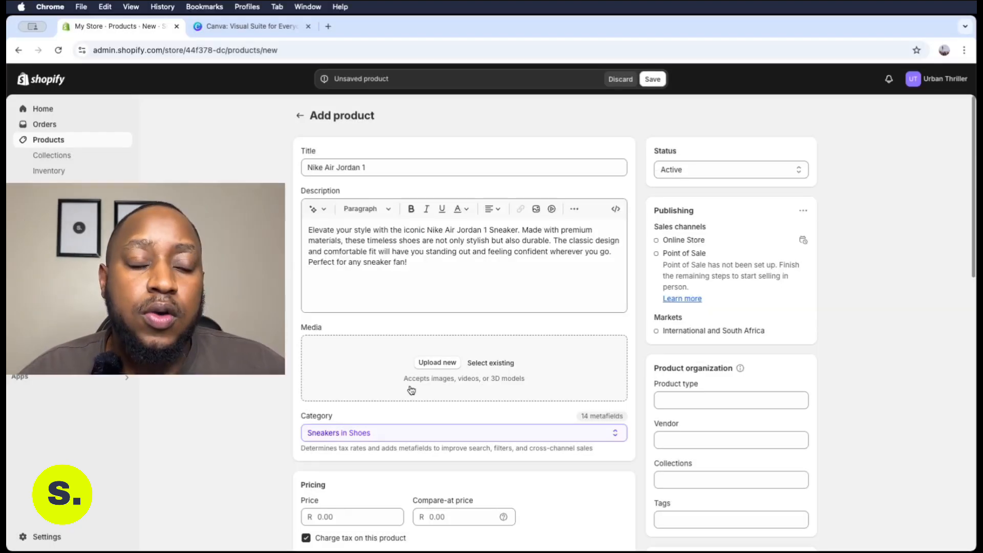
{"action": "left_click", "coordinate": [429, 364]}
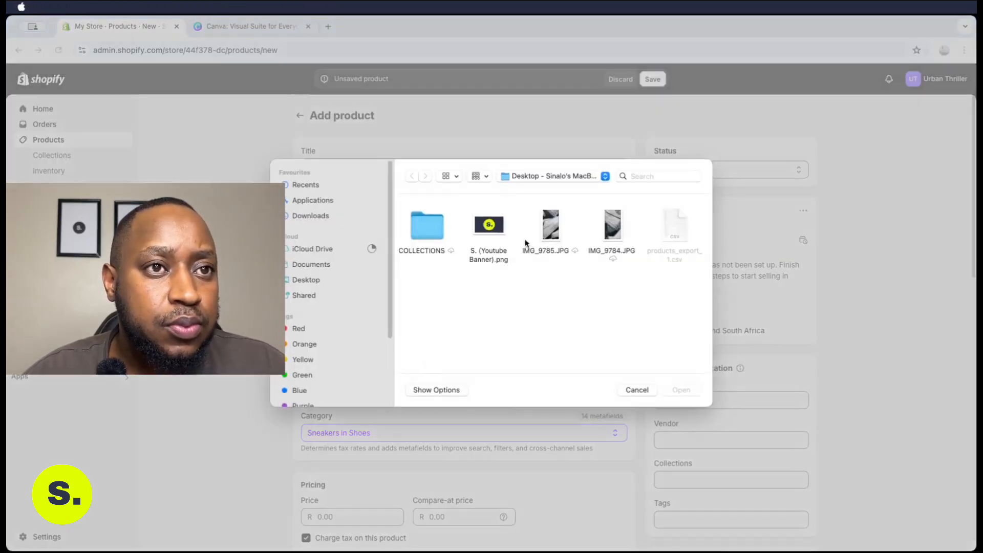
{"action": "left_click", "coordinate": [305, 185]}
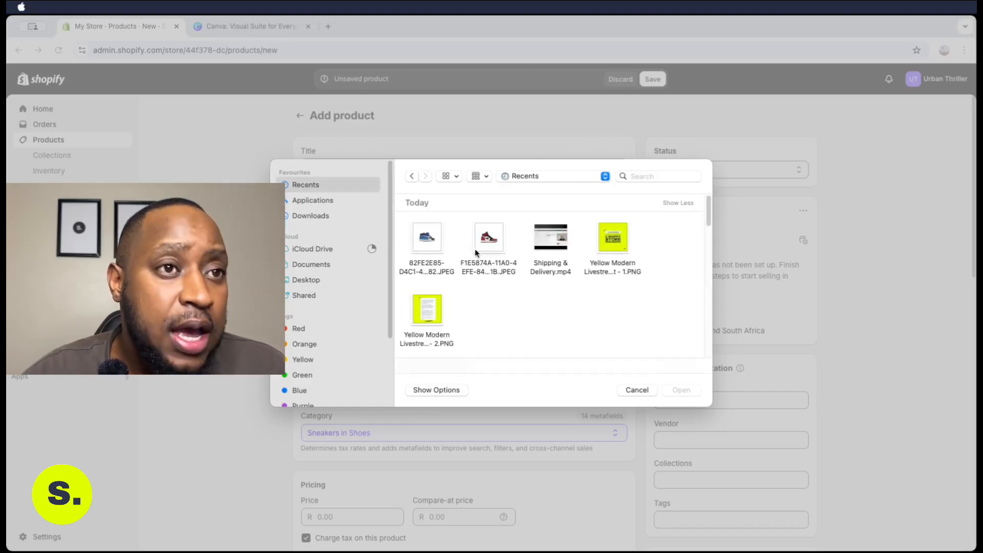
{"action": "left_click", "coordinate": [495, 241]}
{"action": "left_click", "coordinate": [433, 242], "text": "super"}
{"action": "left_click", "coordinate": [681, 390]}
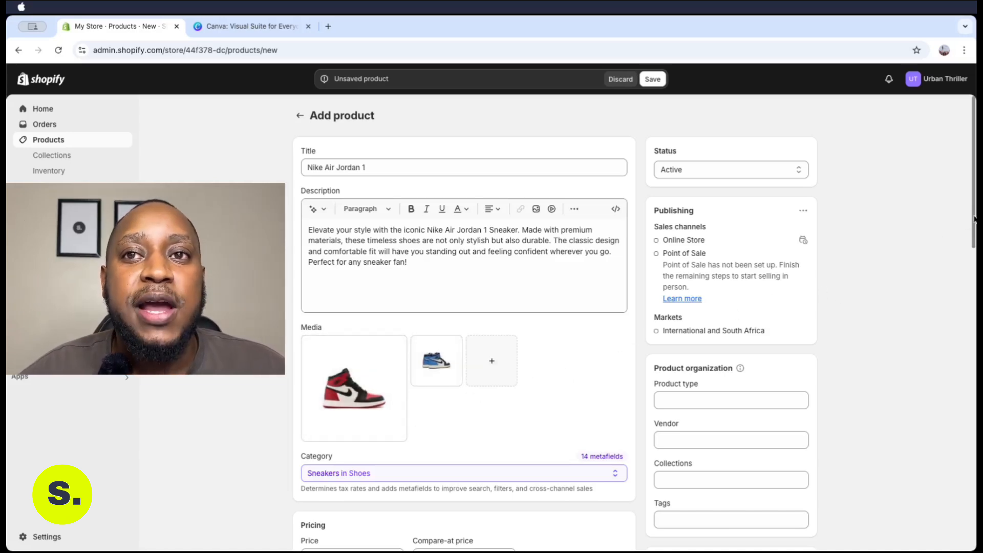
Replace the vendor value with TUTORIAL STORE
{"action": "scroll", "coordinate": [974, 225], "scroll_direction": "down", "scroll_amount": 3}
{"action": "left_click_drag", "start_coordinate": [975, 249], "coordinate": [975, 268]}
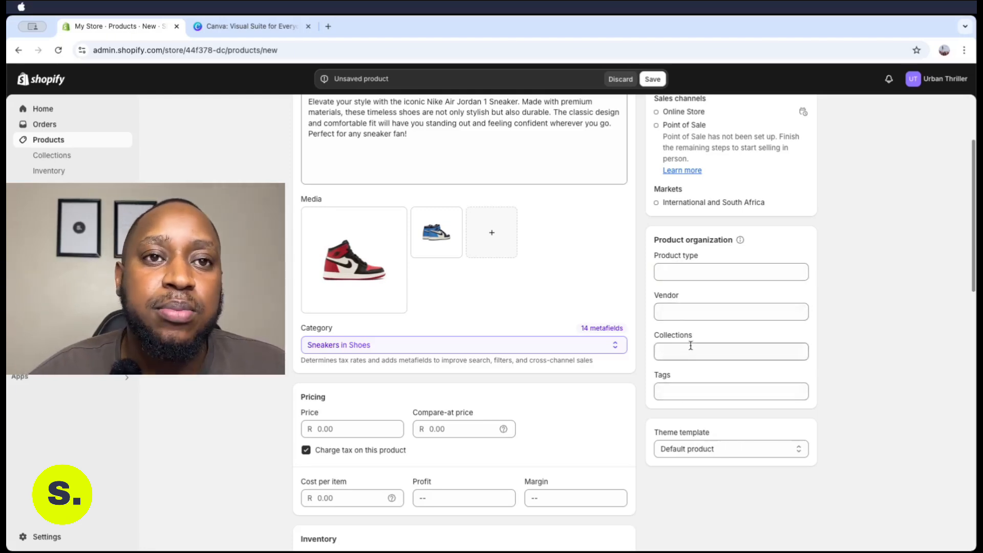
{"action": "left_click", "coordinate": [689, 312]}
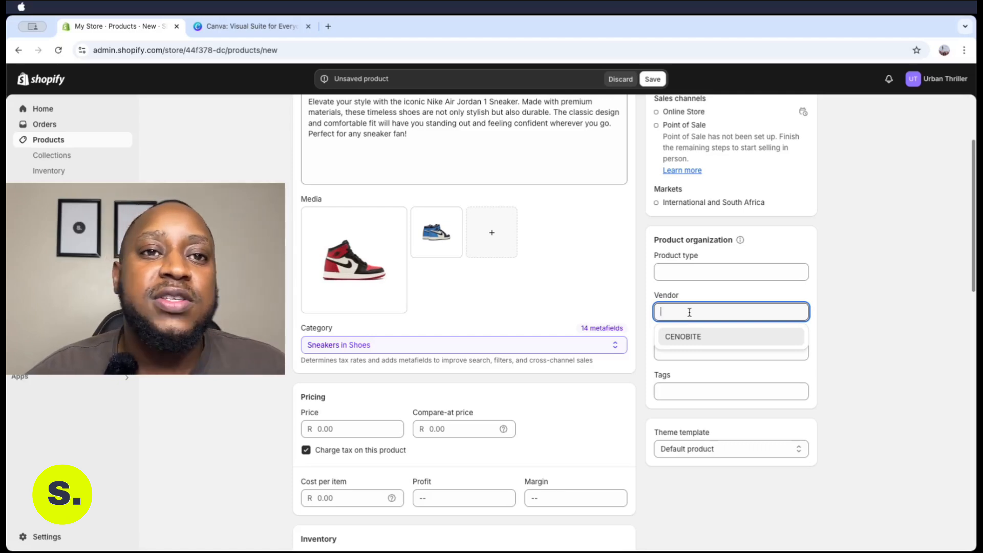
{"action": "left_click", "coordinate": [691, 336]}
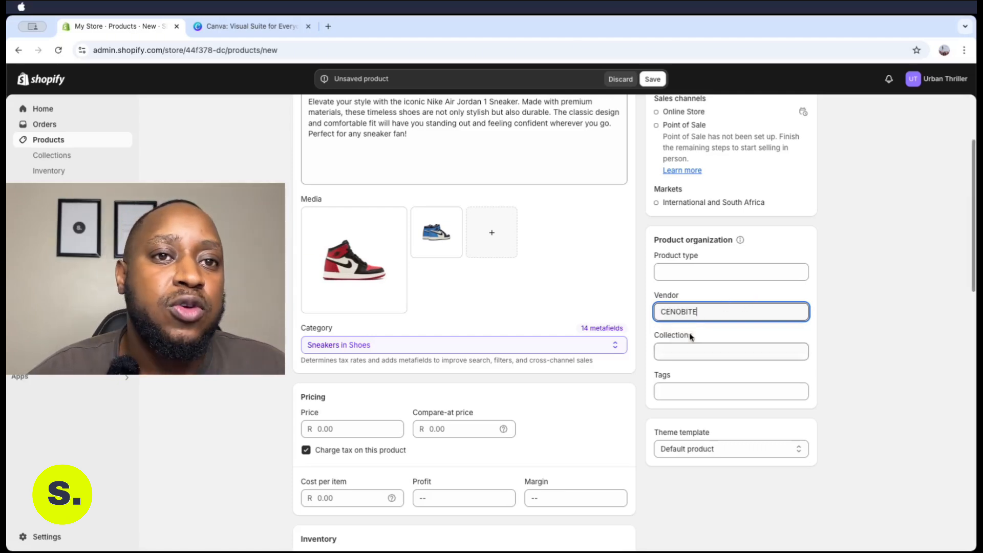
{"action": "double_click", "coordinate": [686, 310]}
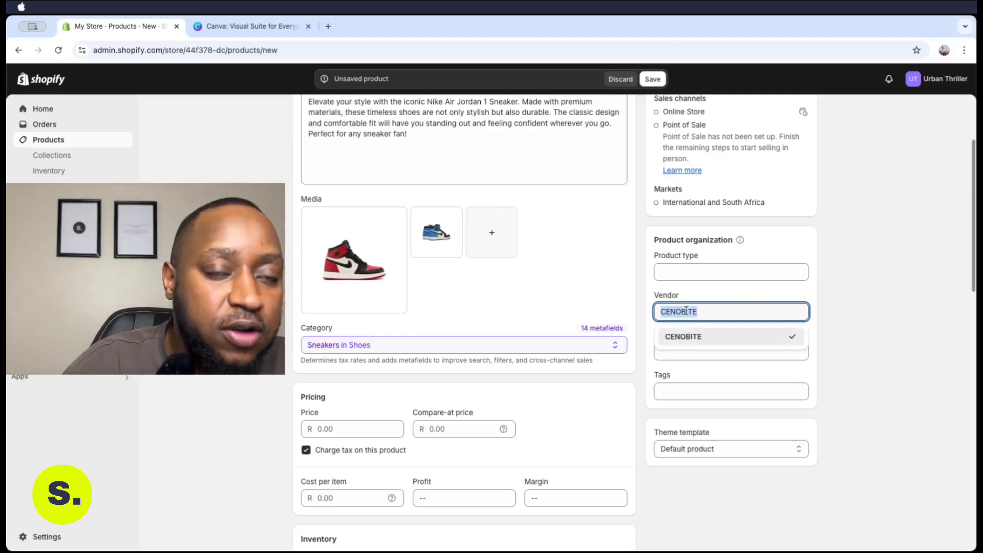
{"action": "type", "text": "TU"}
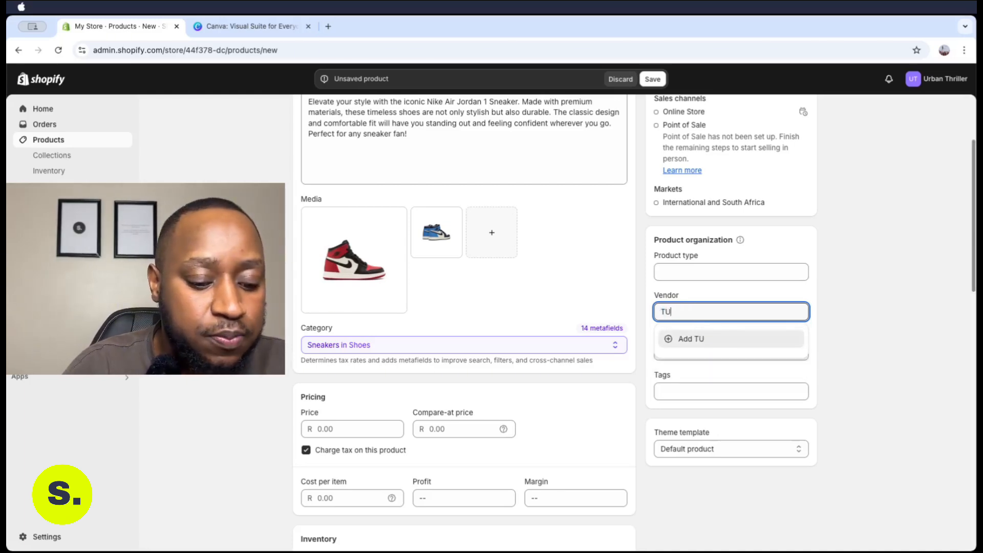
{"action": "type", "text": "TORIAL"}
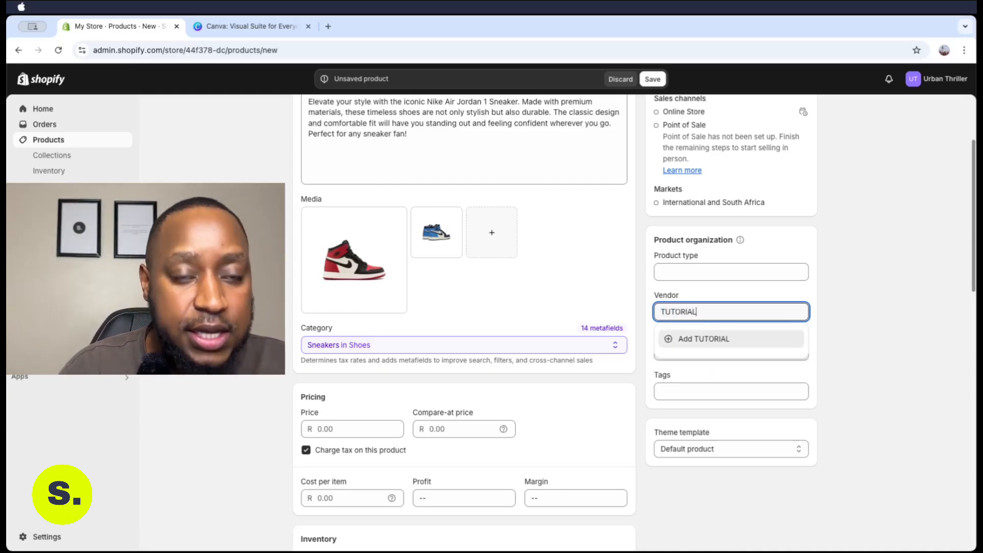
{"action": "type", "text": " STORE"}
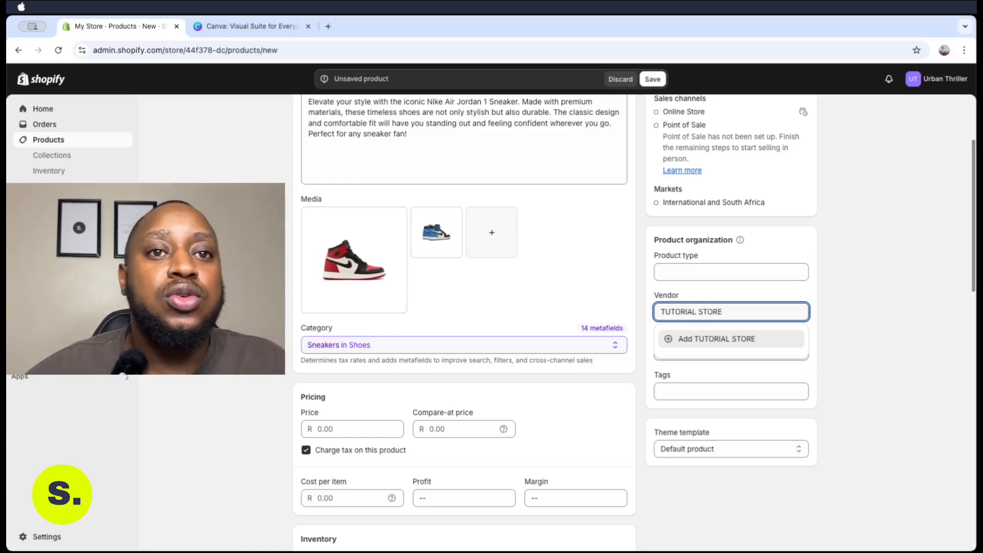
{"action": "left_click", "coordinate": [847, 283]}
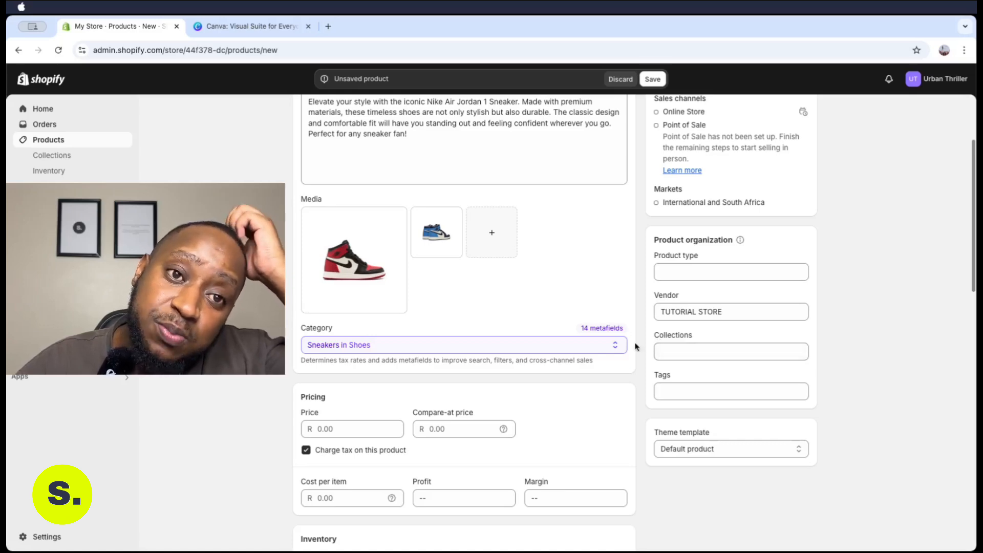
Add the tags Nike and nike sneaker to the product
{"action": "left_click", "coordinate": [679, 392]}
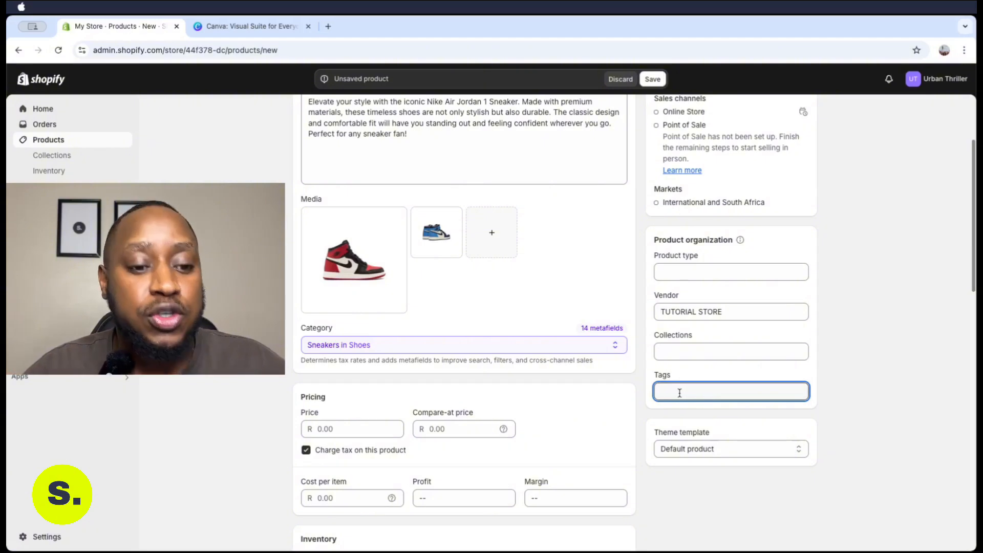
{"action": "type", "text": "Nu"}
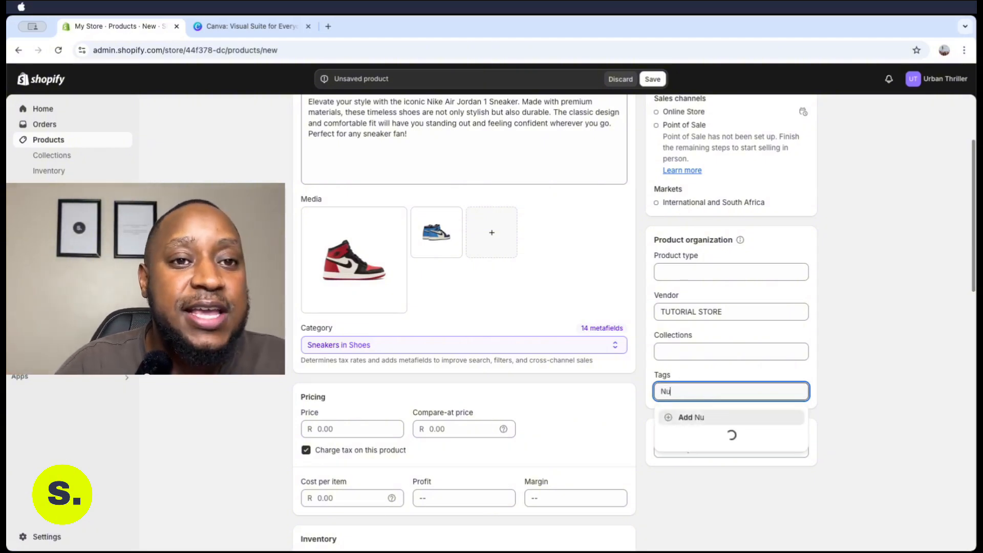
{"action": "key", "text": "BackSpace"}
{"action": "type", "text": "ike"}
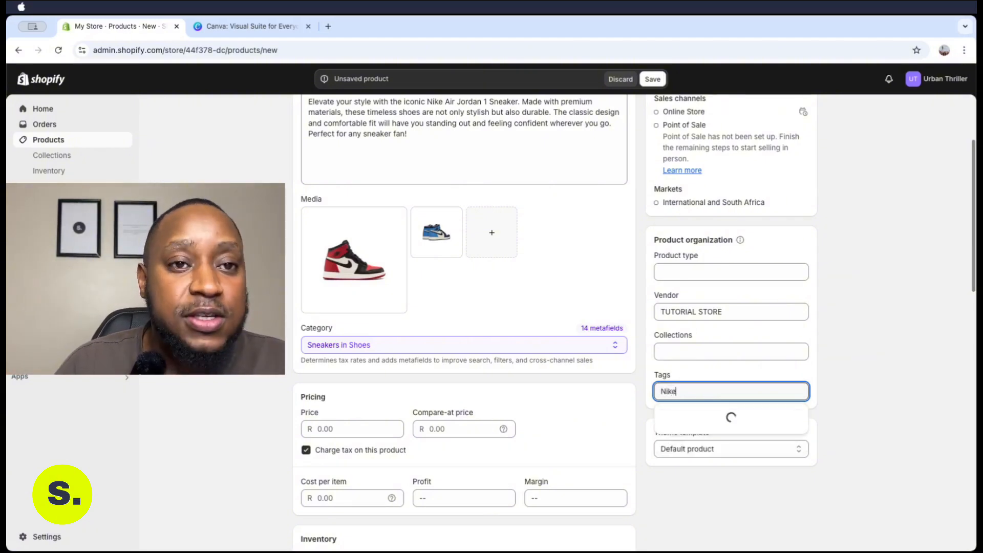
{"action": "key", "text": "Return"}
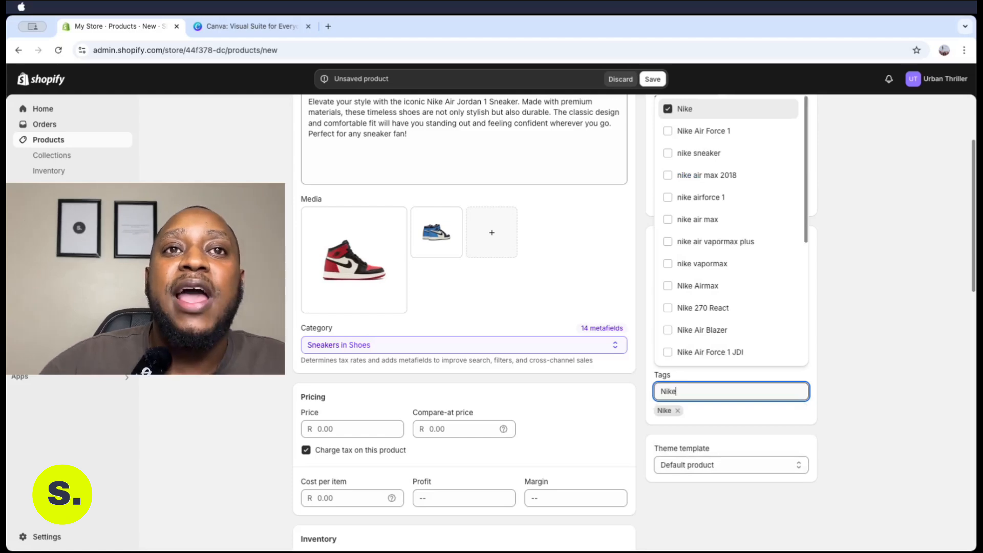
{"action": "left_click", "coordinate": [668, 154]}
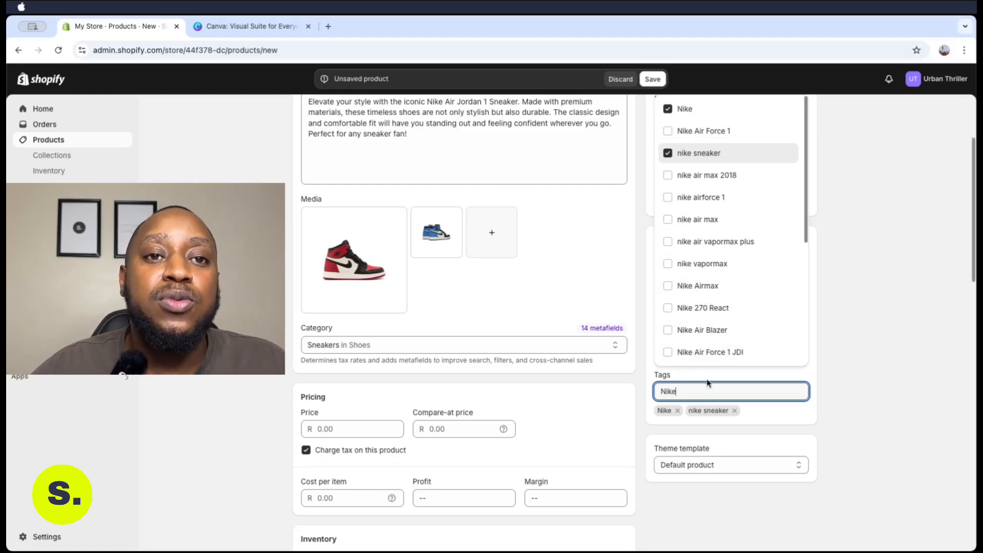
Add the Nike sneakers tag and change the tag search text to Nke
{"action": "left_click_drag", "start_coordinate": [804, 204], "coordinate": [729, 355]}
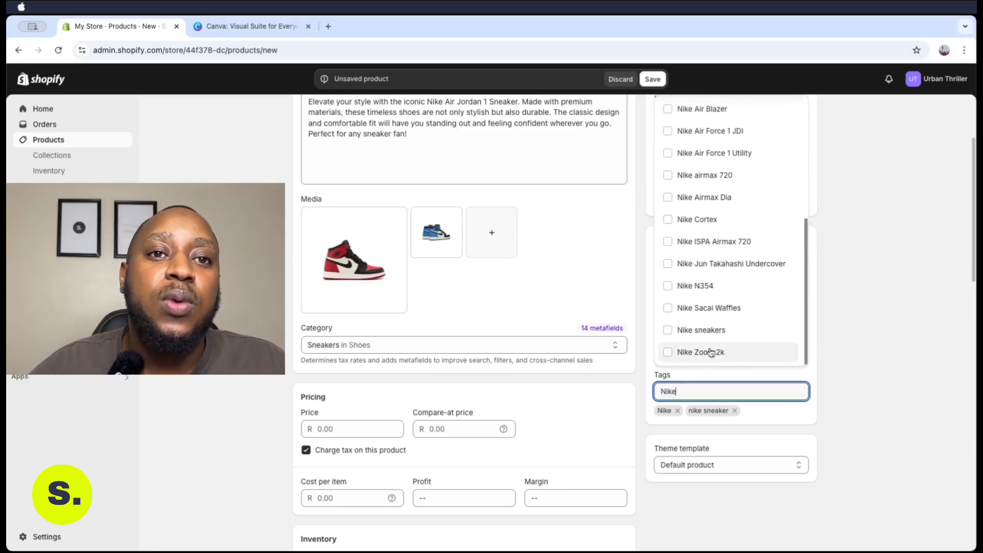
{"action": "left_click", "coordinate": [667, 331]}
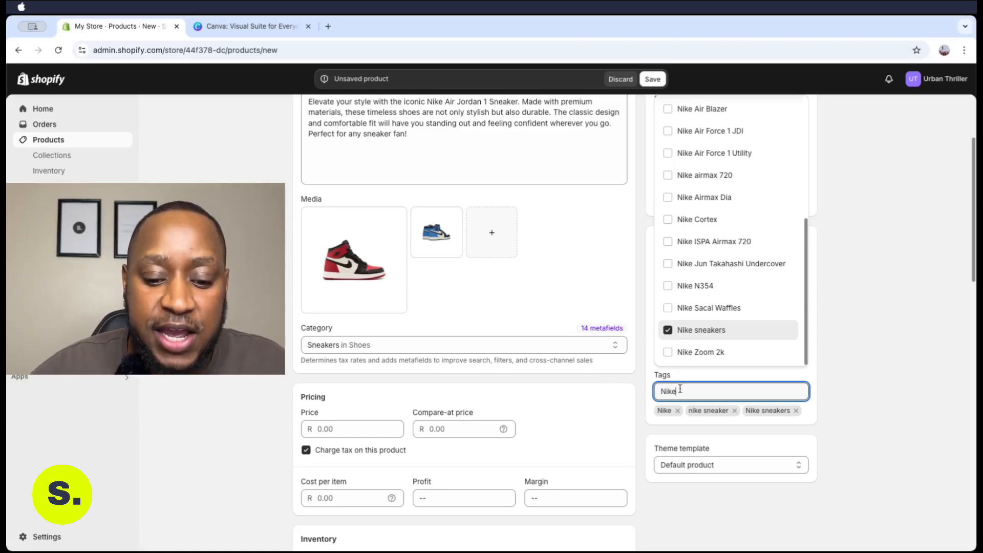
{"action": "key", "text": "BackSpace"}
{"action": "key", "text": "BackSpace"}
{"action": "key", "text": "BackSpace"}
{"action": "type", "text": "ke"}
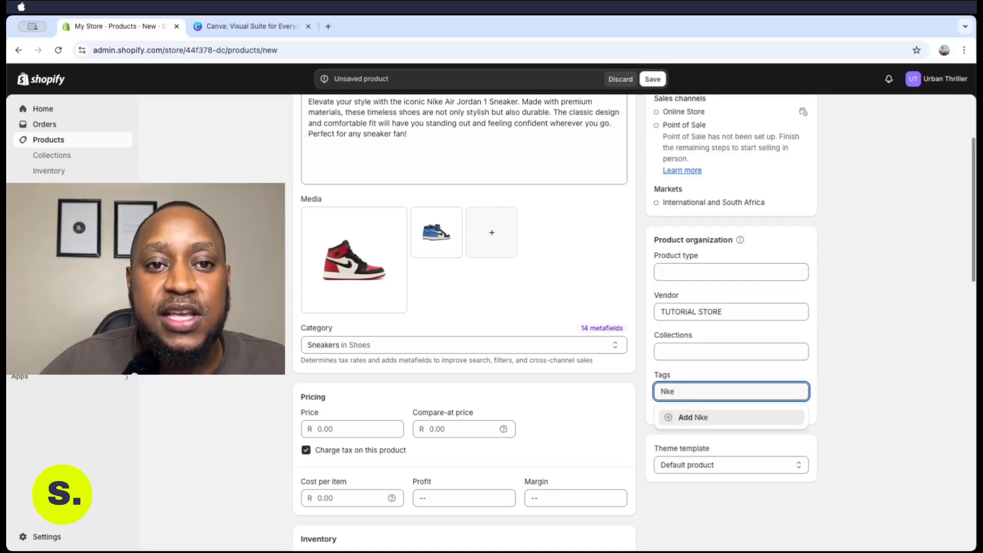
Add tags Nke, men's shoes, running shoes, women's shoes, ladies shoes and shoes
{"action": "left_click", "coordinate": [676, 417]}
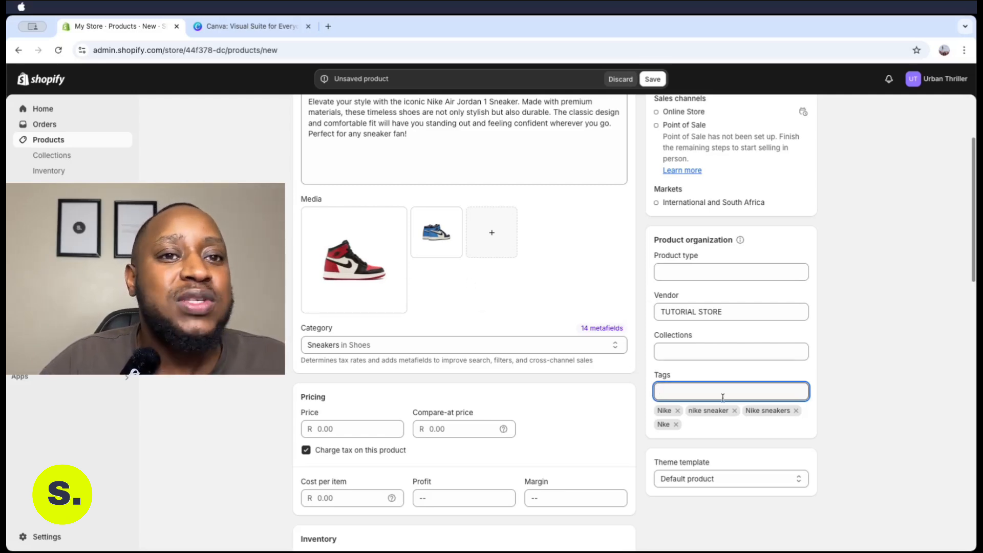
{"action": "type", "text": "shoes"}
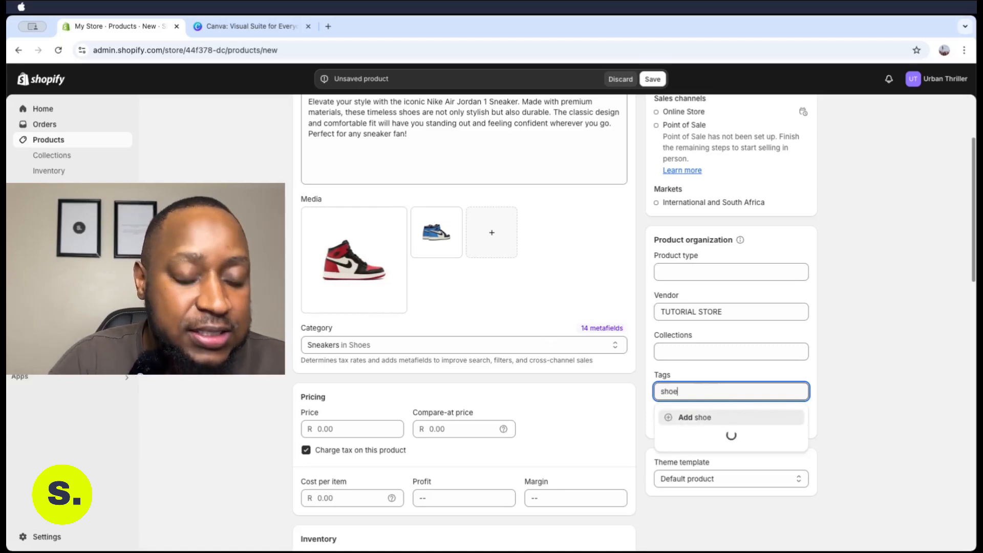
{"action": "key", "text": "Return"}
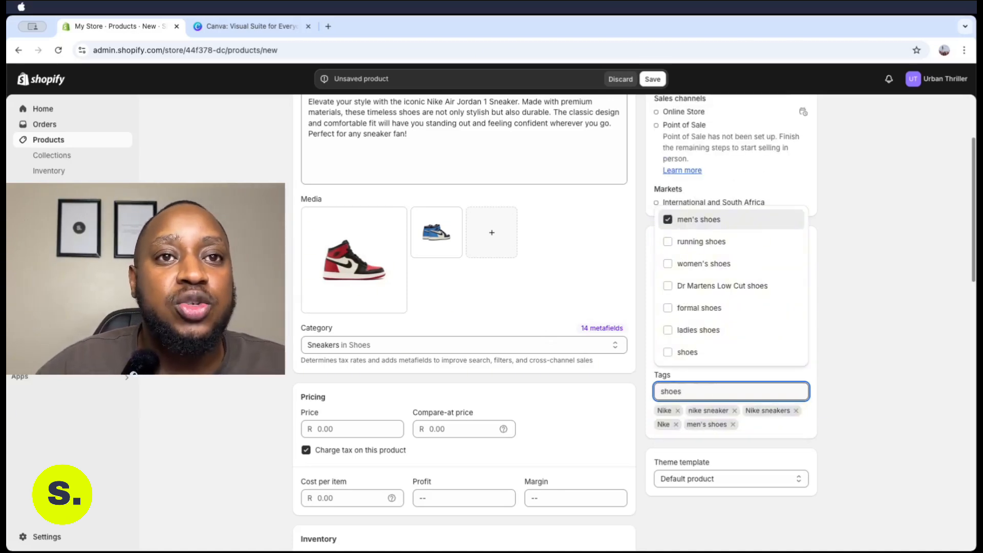
{"action": "left_click", "coordinate": [668, 243]}
{"action": "left_click", "coordinate": [673, 265]}
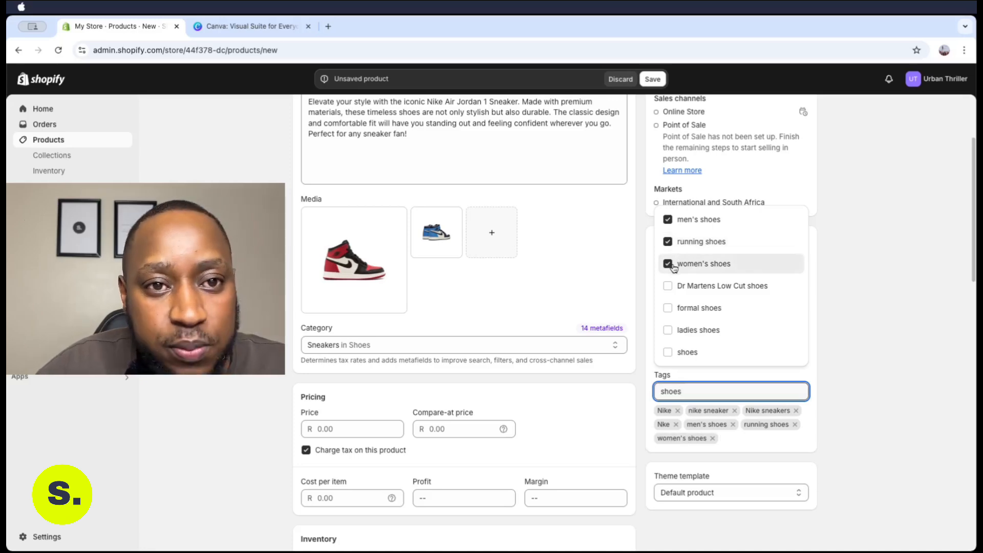
{"action": "left_click", "coordinate": [667, 330]}
{"action": "left_click", "coordinate": [673, 353]}
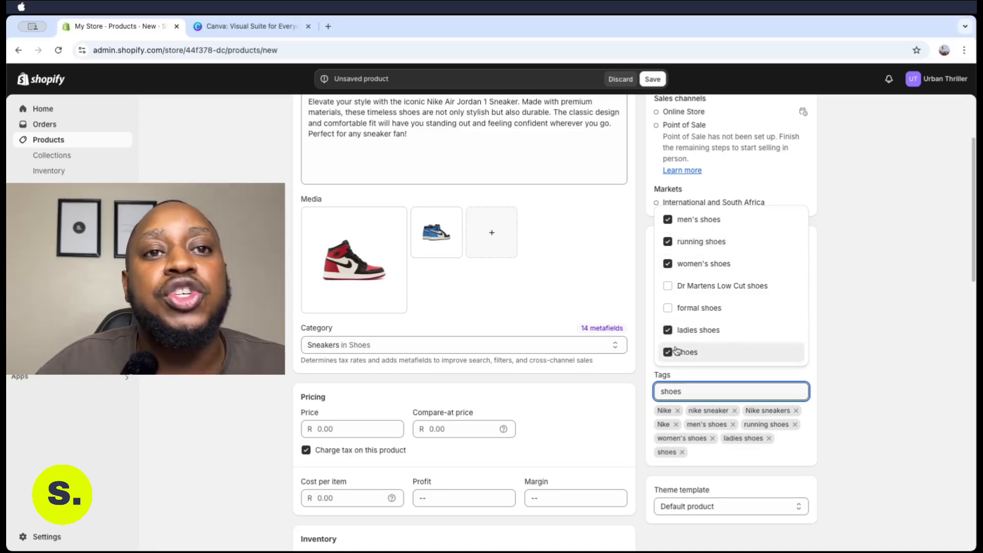
{"action": "left_click", "coordinate": [833, 245]}
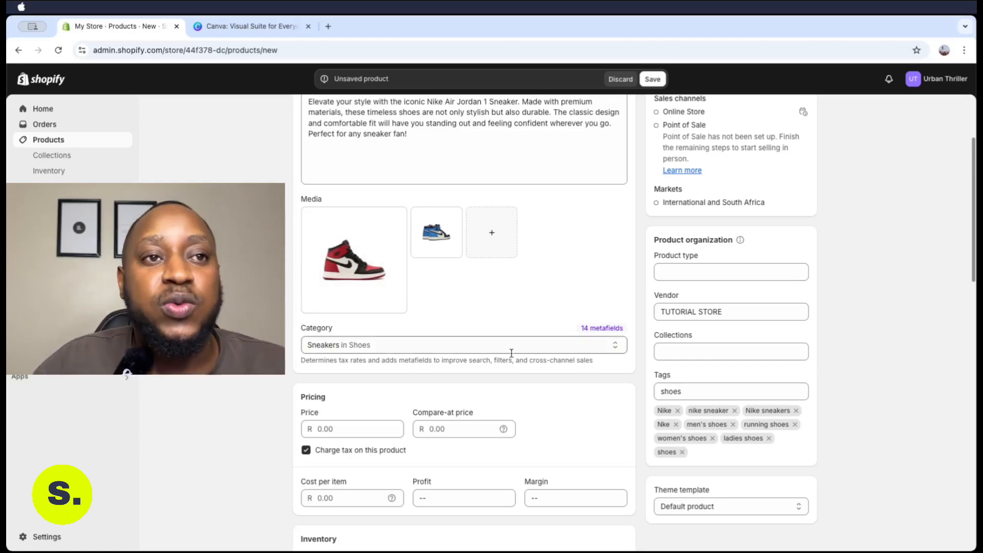
Uncheck 'Charge tax on this product' in the Pricing card
{"action": "scroll", "coordinate": [512, 348], "scroll_direction": "down", "scroll_amount": 1}
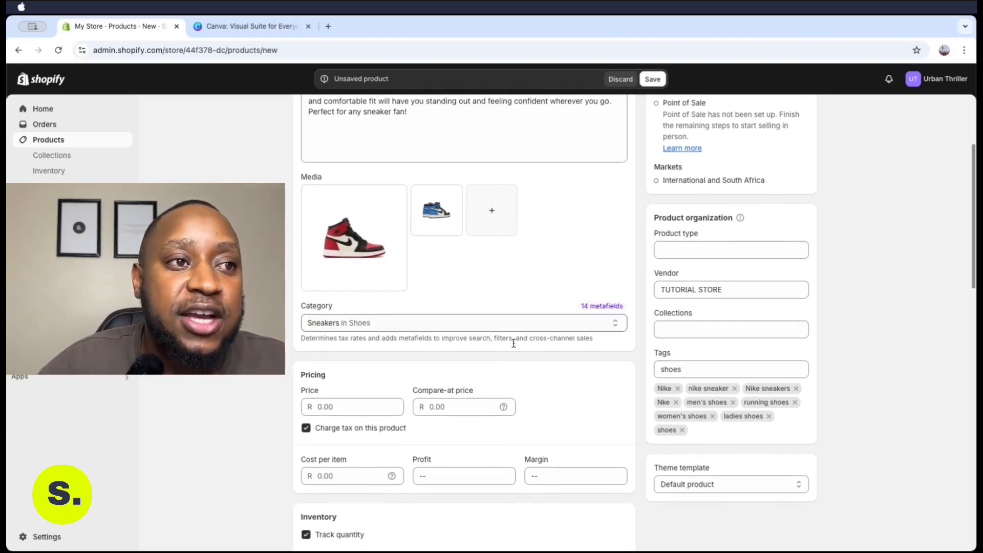
{"action": "scroll", "coordinate": [513, 343], "scroll_direction": "down", "scroll_amount": 3}
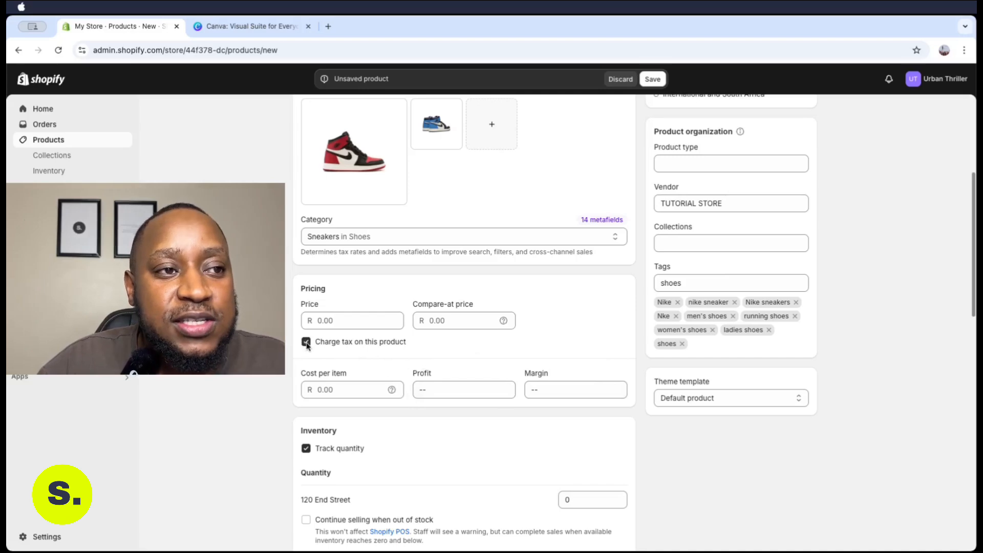
{"action": "left_click_drag", "start_coordinate": [321, 344], "coordinate": [391, 346]}
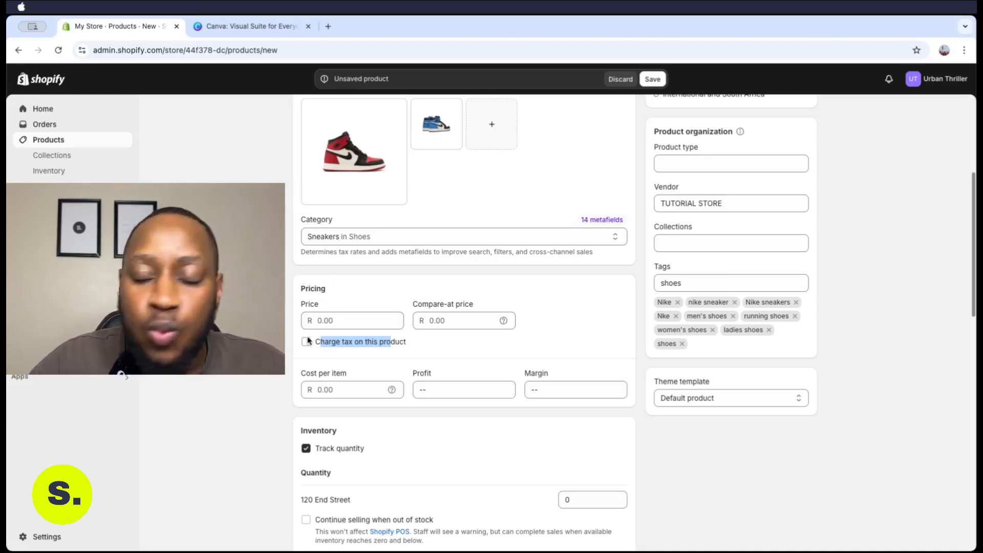
Enter a price of 1000 and a compare-at price of 2500, giving R 1,000.00 and R 2,500.00
{"action": "left_click", "coordinate": [332, 321]}
{"action": "type", "text": "1000"}
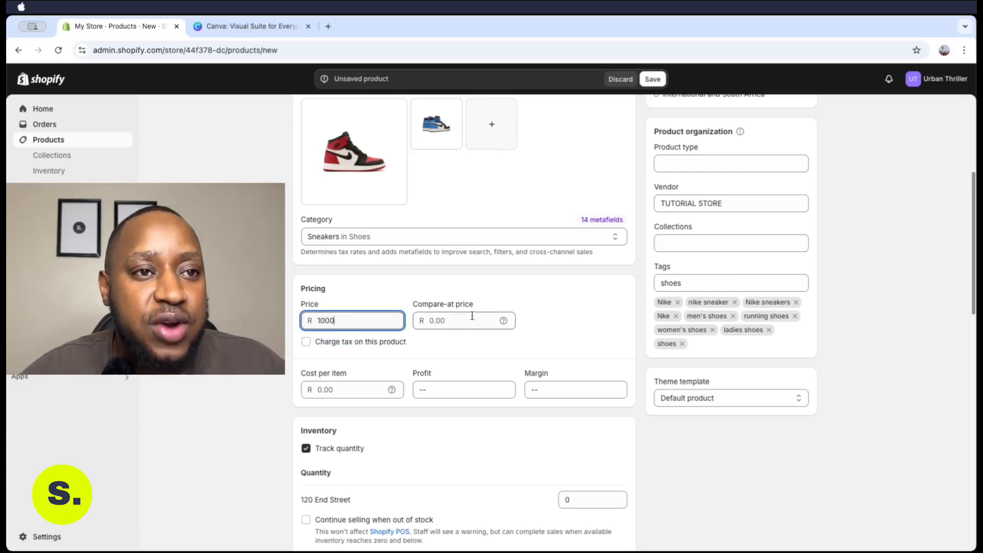
{"action": "left_click", "coordinate": [563, 293]}
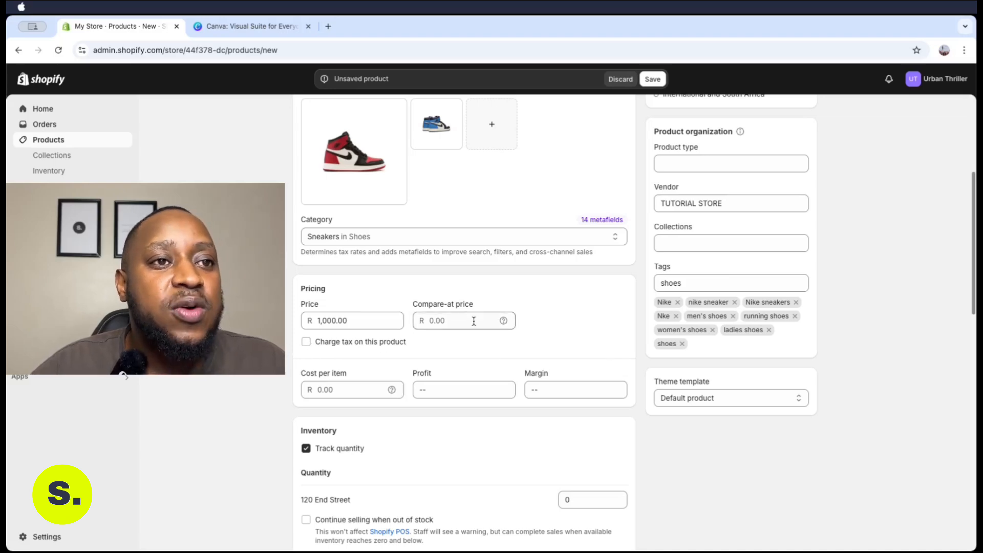
{"action": "mouse_move", "coordinate": [507, 322]}
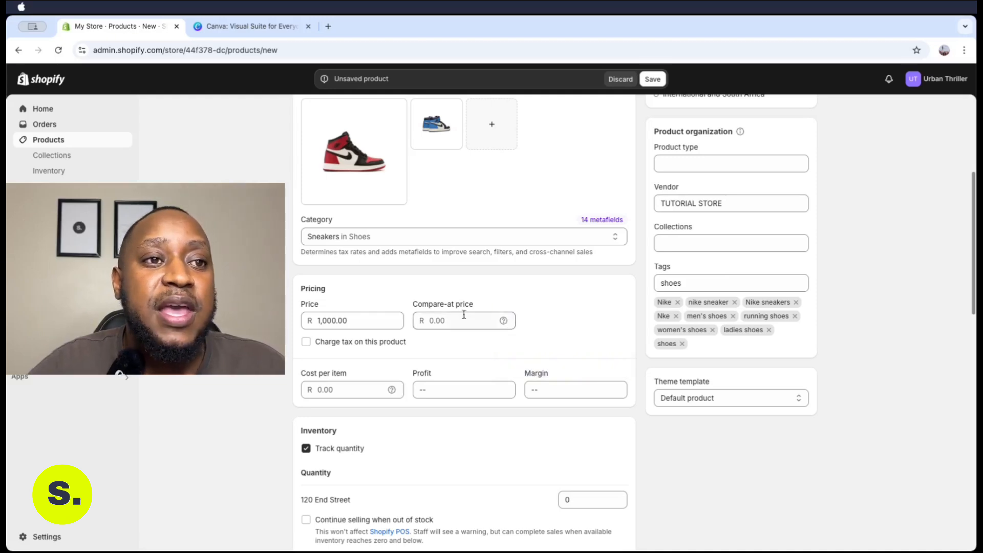
{"action": "left_click", "coordinate": [445, 317]}
{"action": "type", "text": "2"}
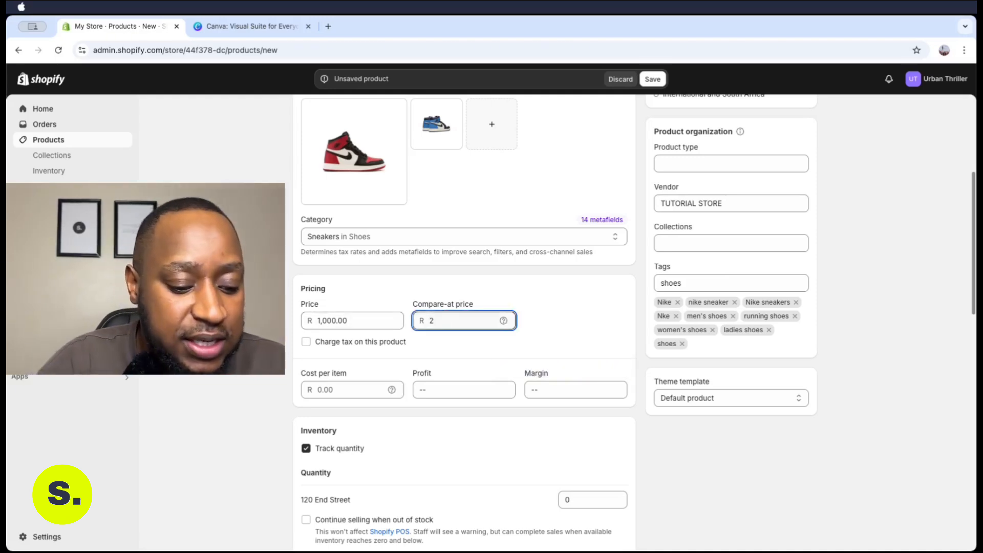
{"action": "type", "text": "500"}
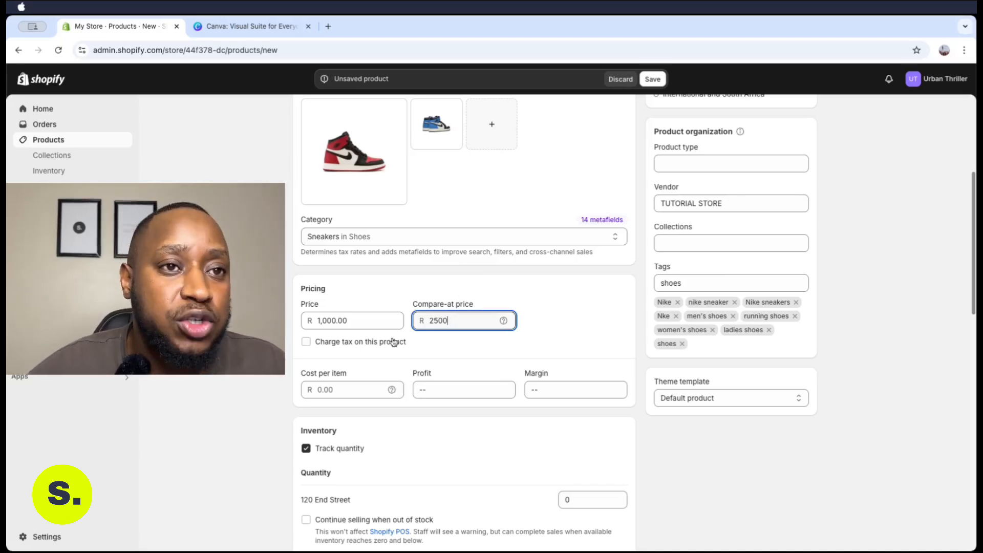
{"action": "left_click", "coordinate": [547, 318]}
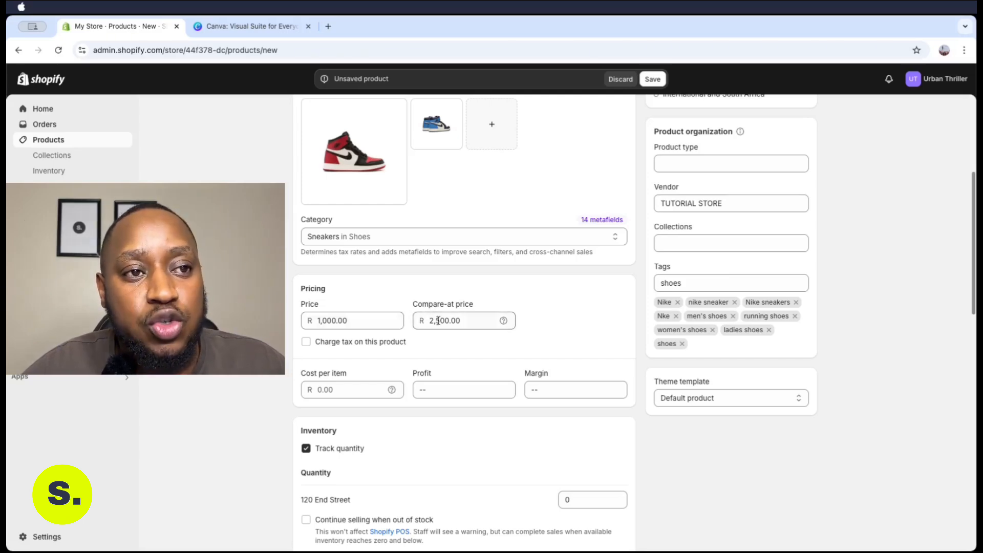
{"action": "left_click", "coordinate": [472, 321]}
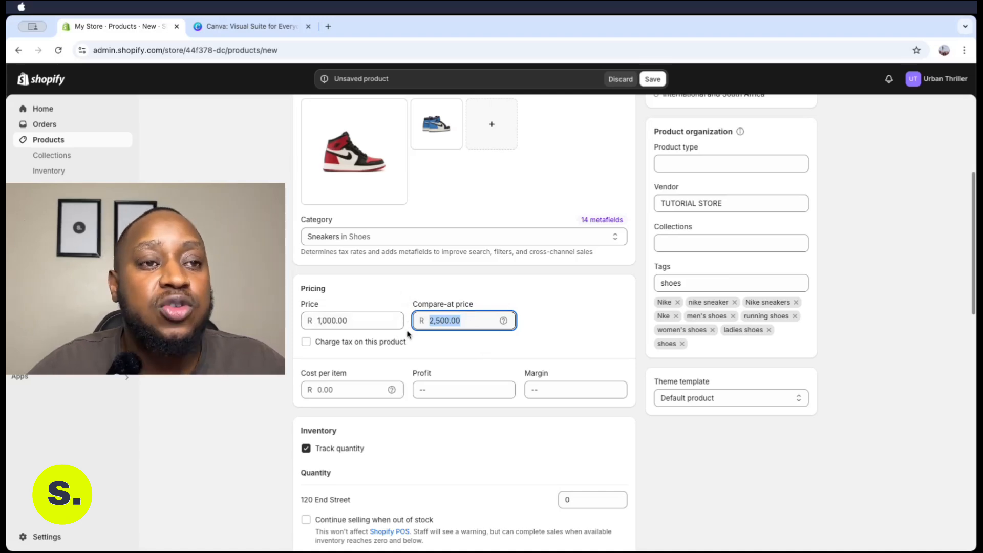
{"action": "left_click", "coordinate": [444, 340]}
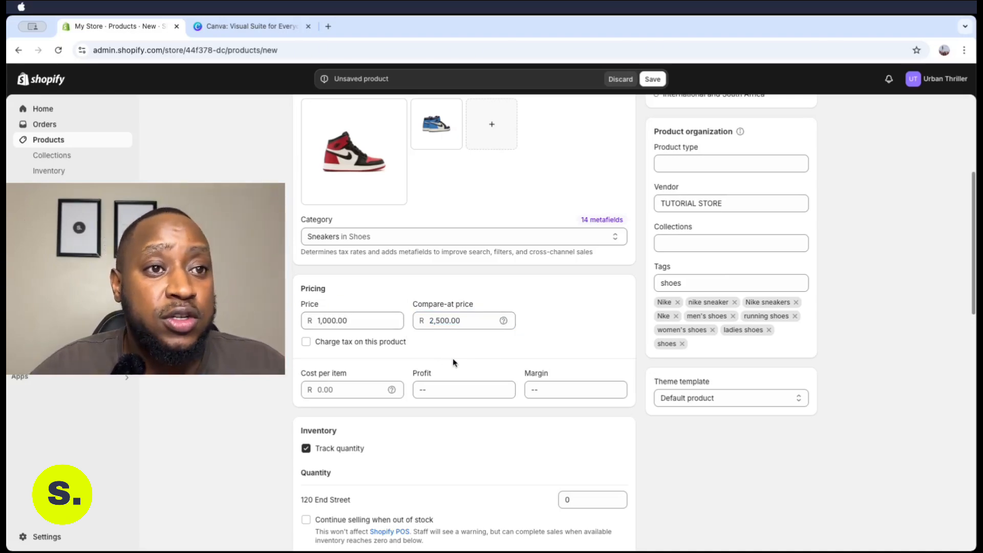
{"action": "scroll", "coordinate": [453, 361], "scroll_direction": "down", "scroll_amount": 3}
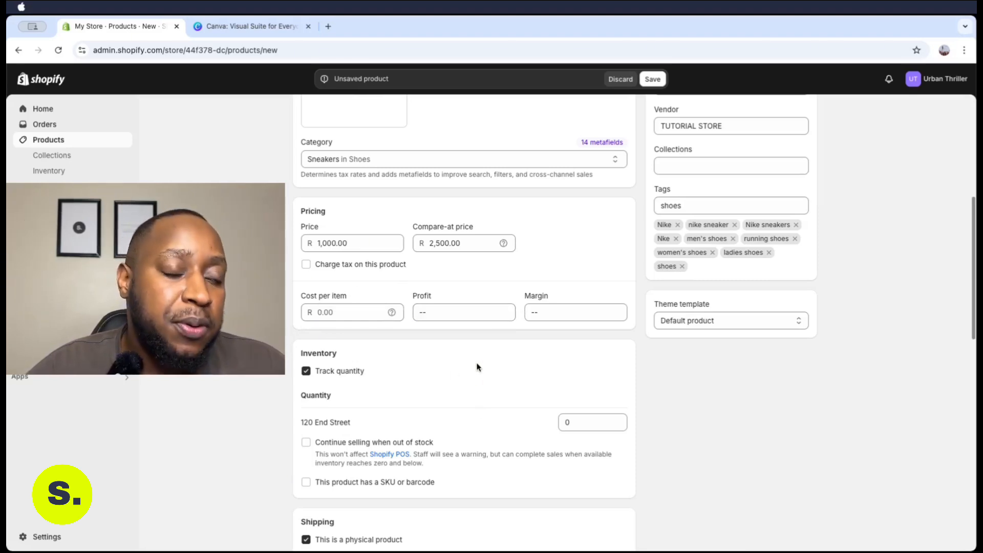
{"action": "scroll", "coordinate": [477, 368], "scroll_direction": "down", "scroll_amount": 1}
{"action": "scroll", "coordinate": [476, 367], "scroll_direction": "down", "scroll_amount": 3}
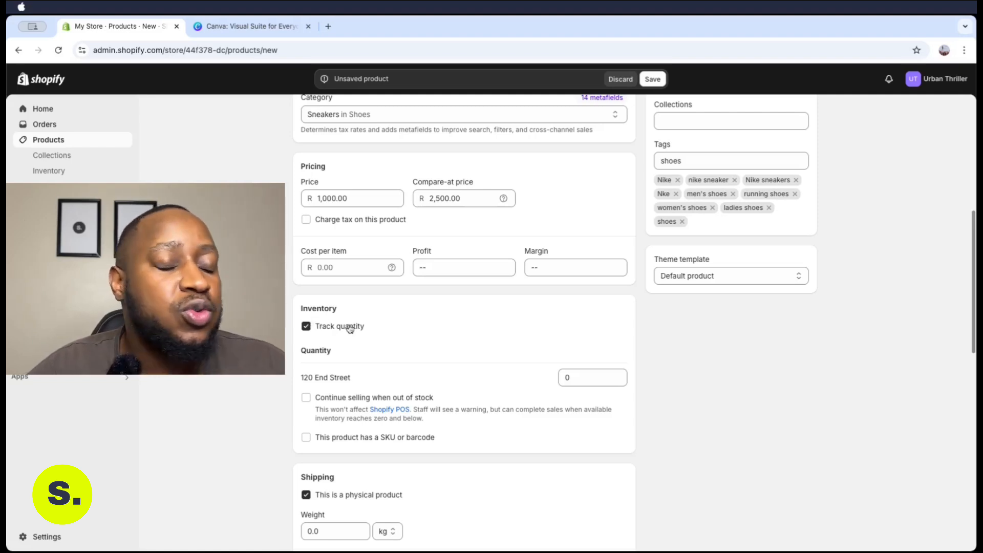
{"action": "left_click", "coordinate": [308, 326]}
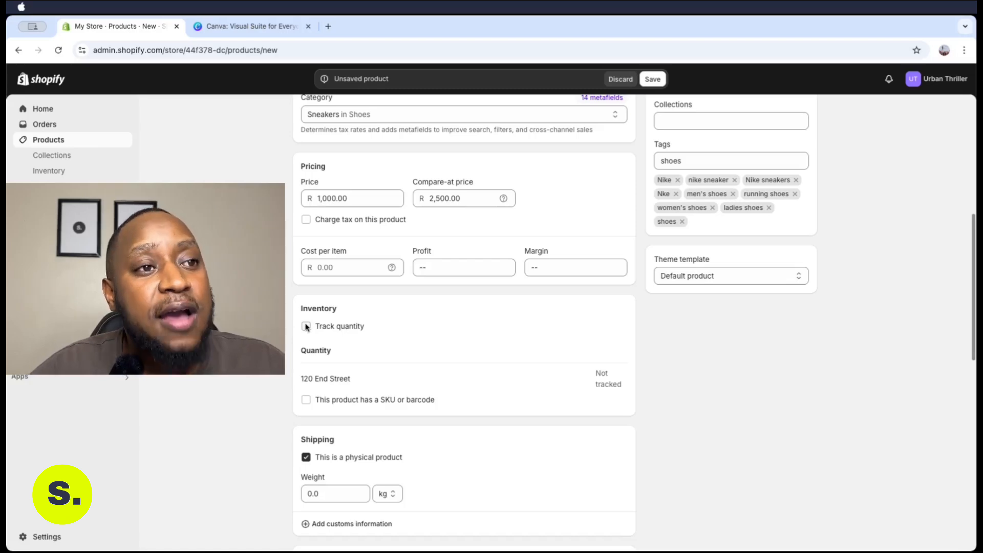
{"action": "left_click", "coordinate": [306, 326]}
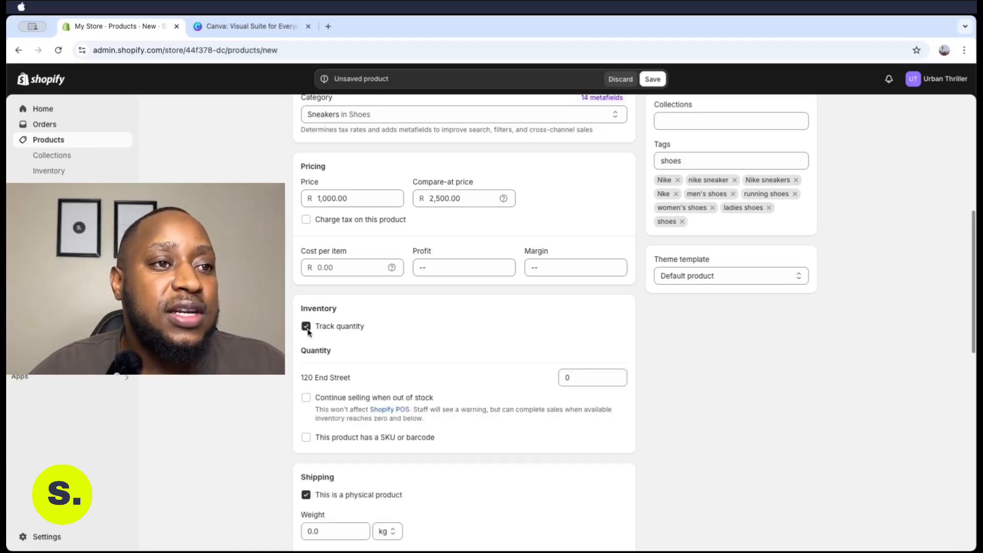
{"action": "double_click", "coordinate": [577, 377]}
{"action": "type", "text": "100"}
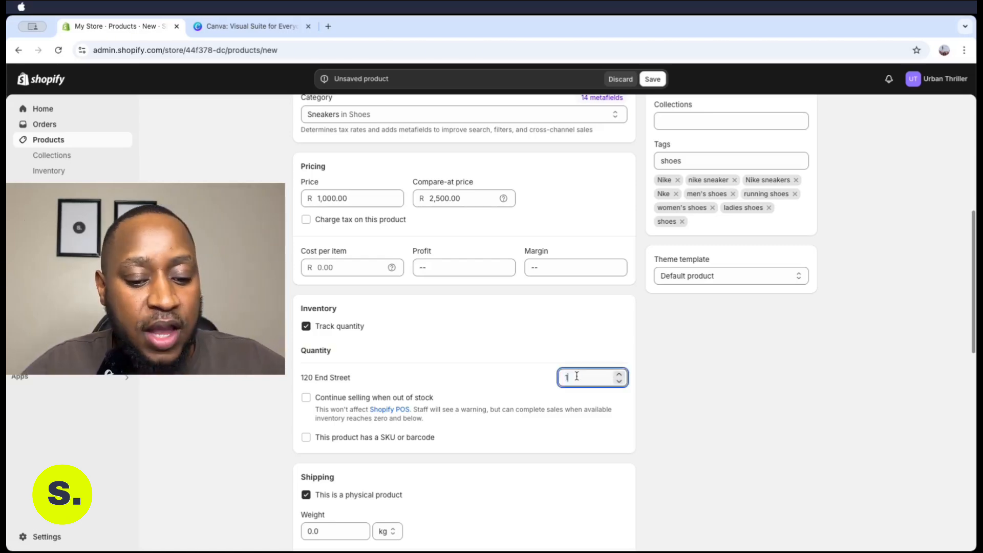
{"action": "left_click", "coordinate": [542, 334]}
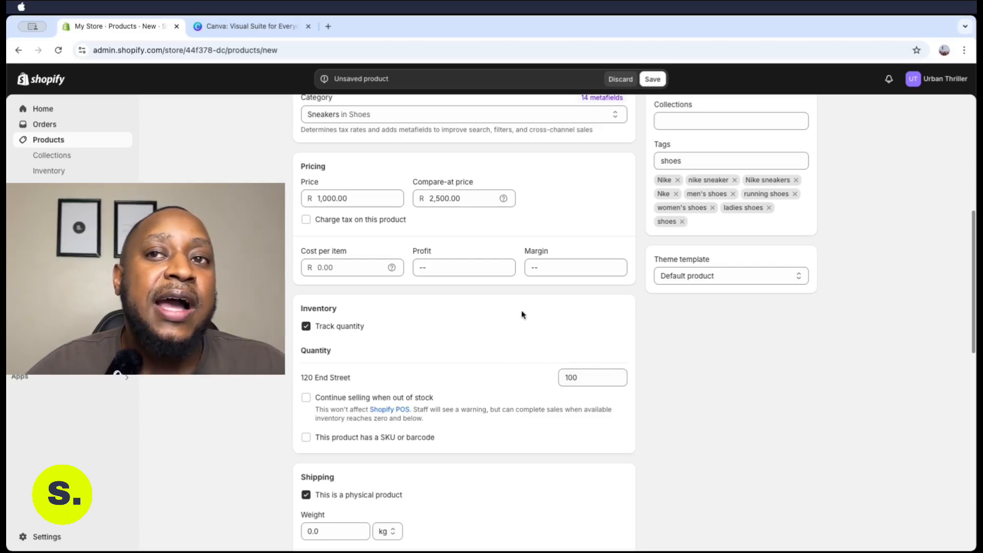
{"action": "left_click", "coordinate": [306, 326]}
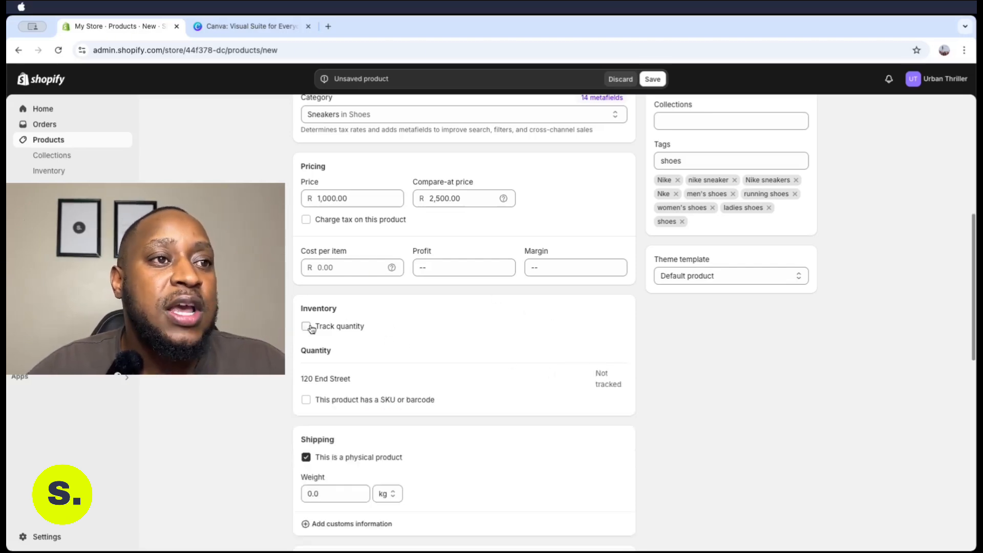
{"action": "scroll", "coordinate": [582, 340], "scroll_direction": "down", "scroll_amount": 2}
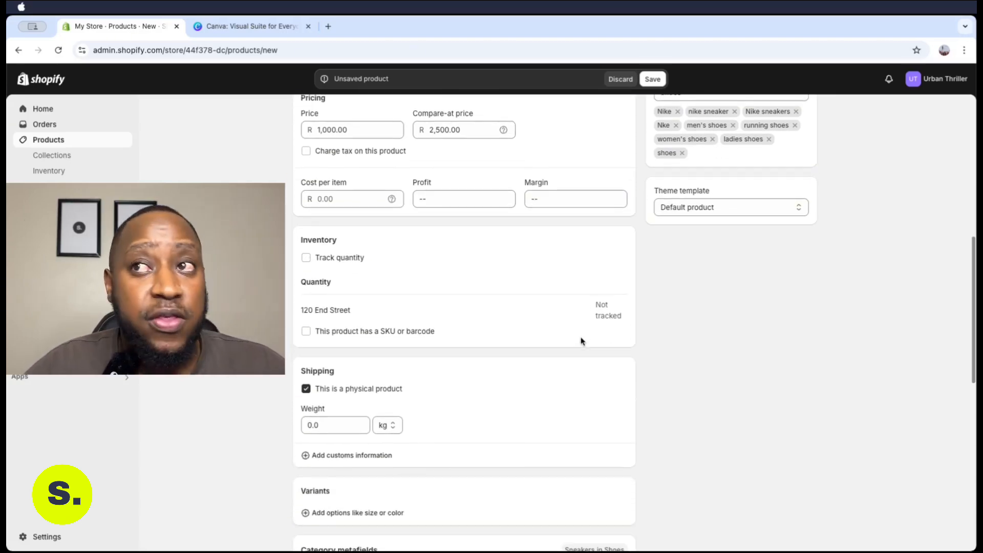
Replace the Shipping card weight of 0.0 with 0.7 kg
{"action": "scroll", "coordinate": [582, 341], "scroll_direction": "down", "scroll_amount": 1}
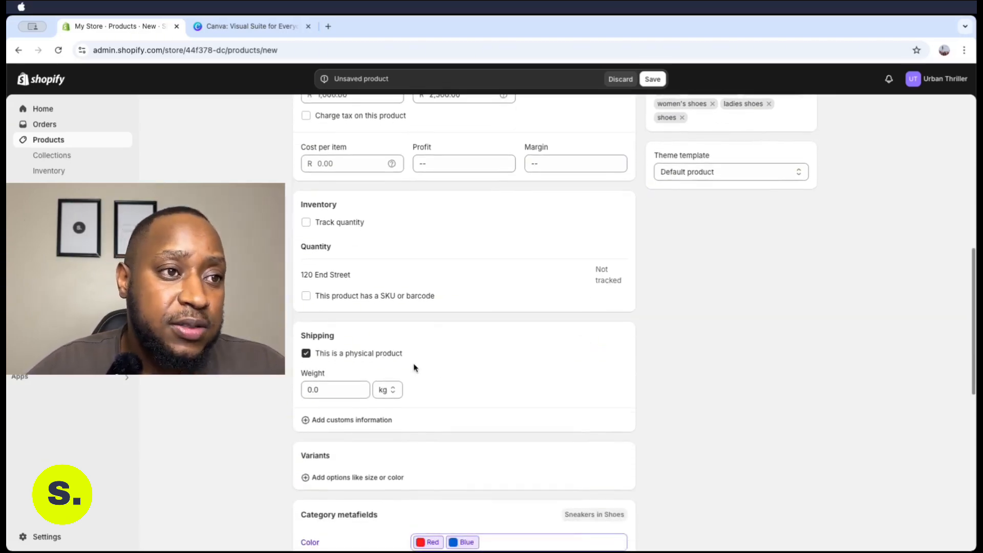
{"action": "scroll", "coordinate": [479, 344], "scroll_direction": "down", "scroll_amount": 2}
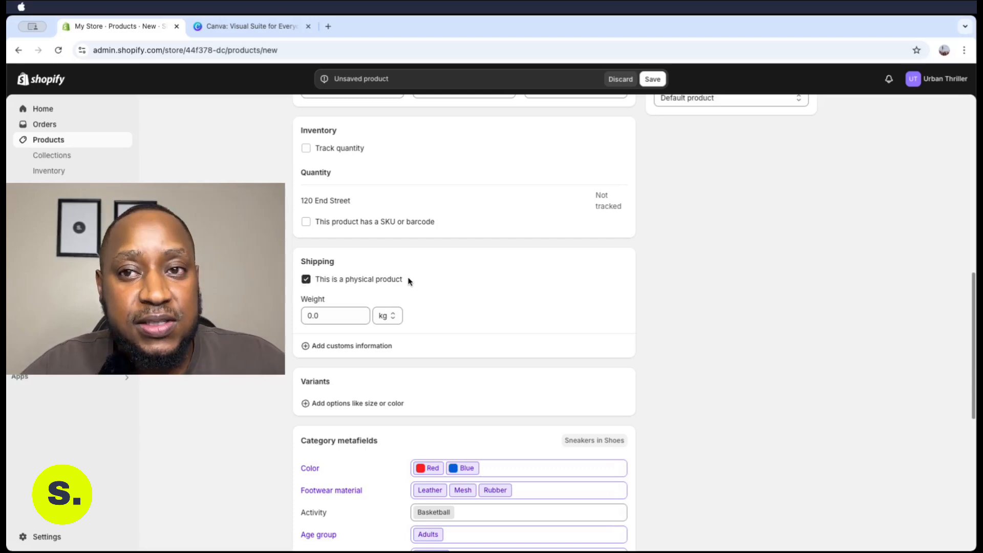
{"action": "left_click", "coordinate": [326, 315]}
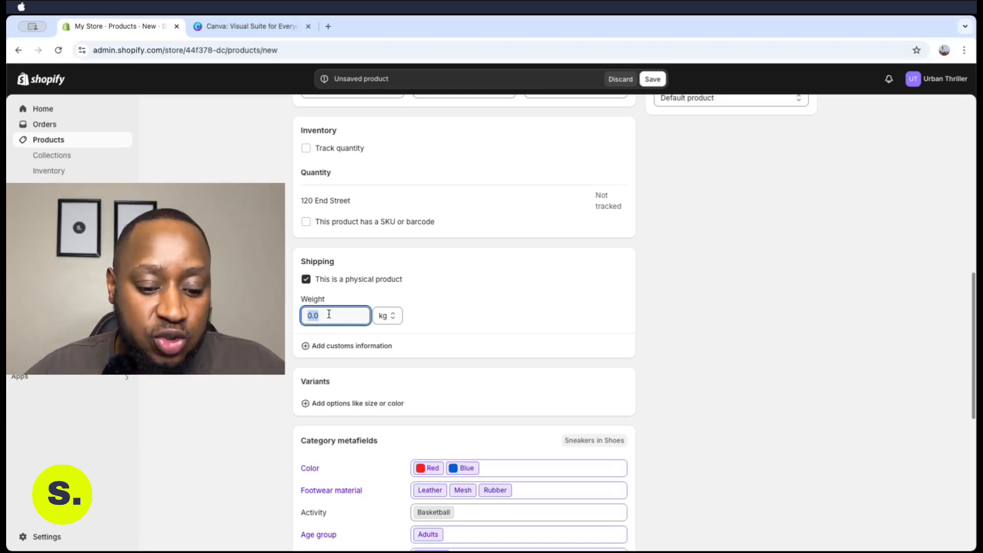
{"action": "type", "text": "0."}
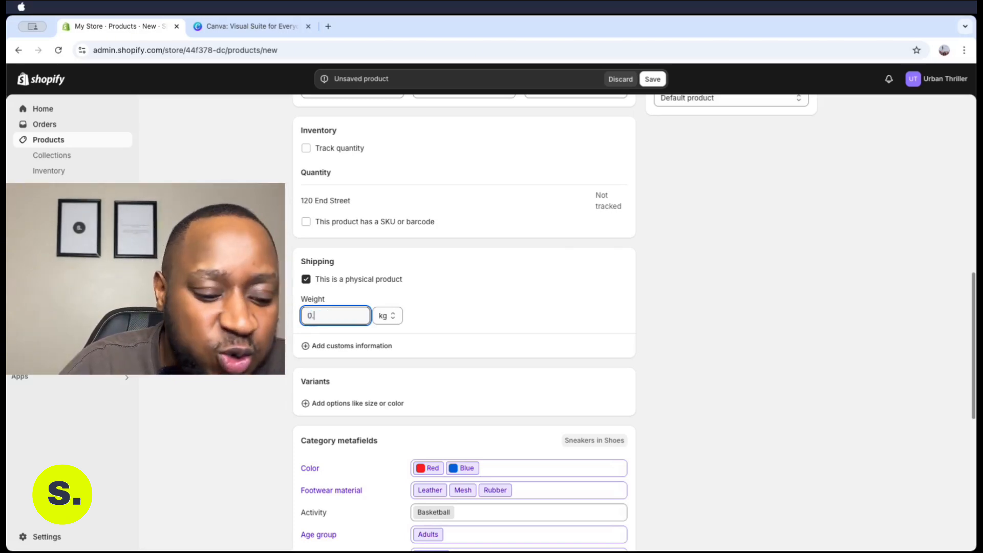
{"action": "type", "text": "7"}
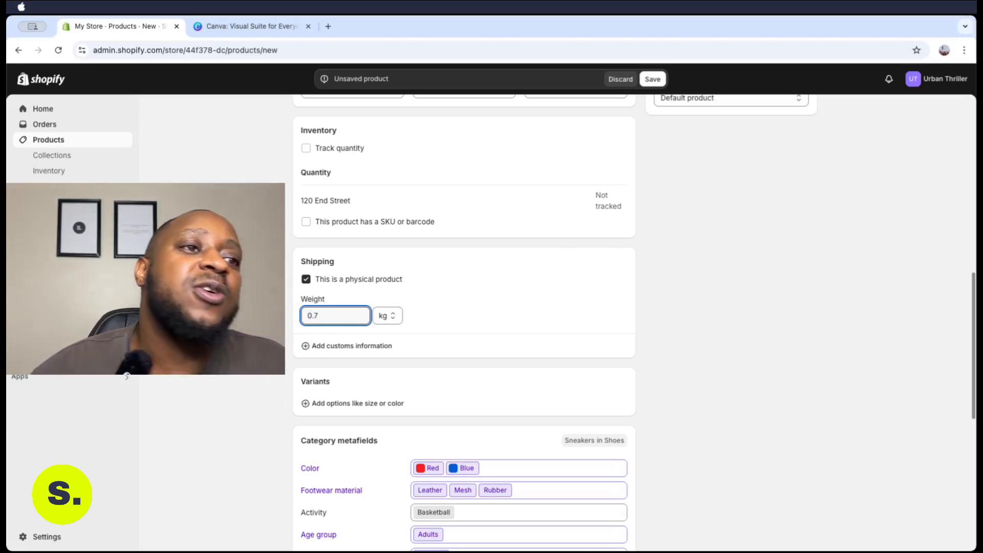
{"action": "left_click", "coordinate": [491, 262]}
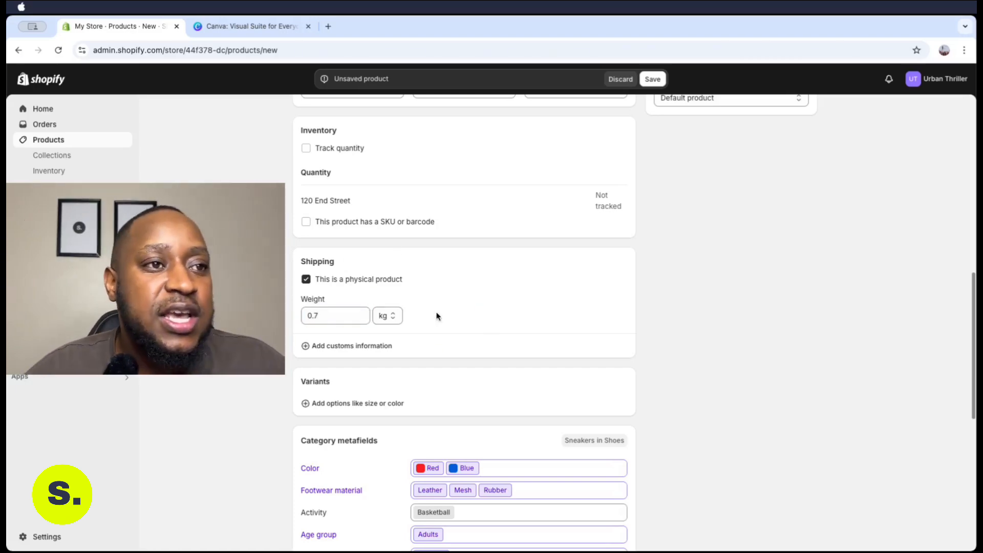
{"action": "left_click", "coordinate": [303, 316]}
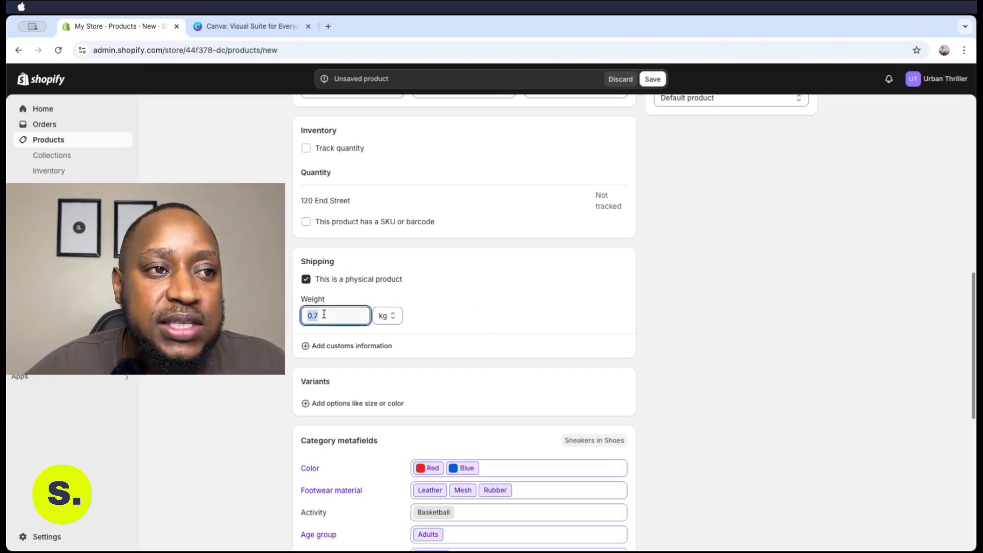
{"action": "left_click_drag", "start_coordinate": [298, 317], "coordinate": [357, 316]}
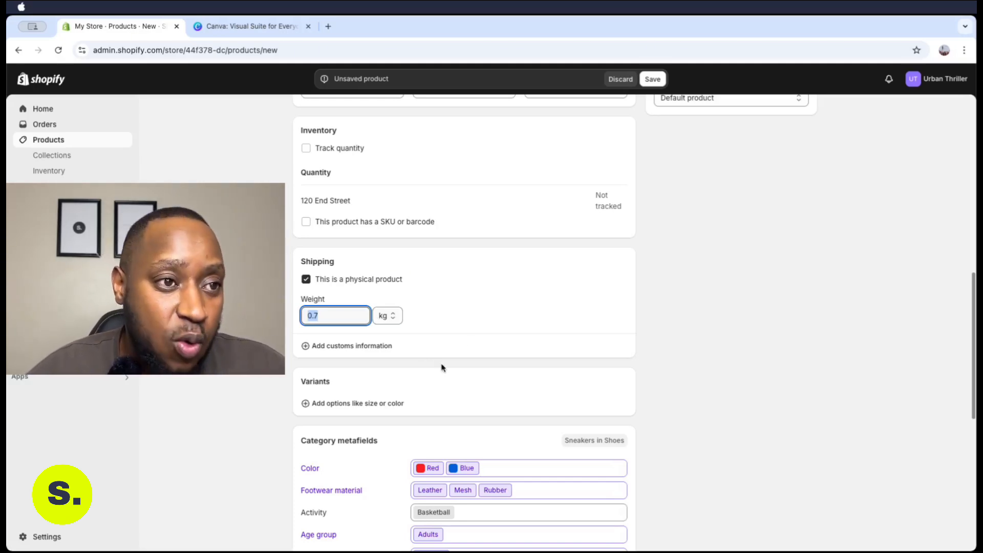
{"action": "left_click", "coordinate": [542, 272]}
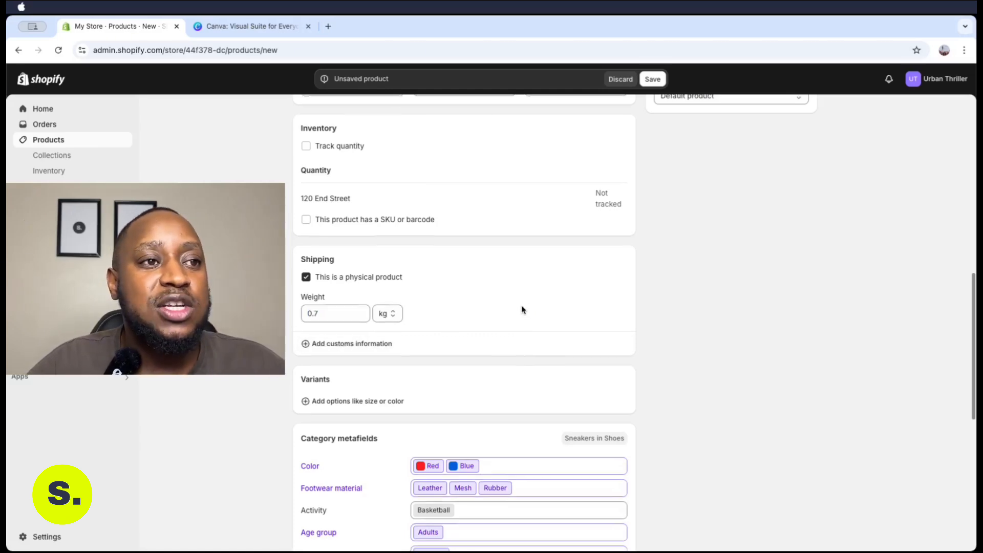
Under Variants, choose Shoe size from the option-type list
{"action": "scroll", "coordinate": [521, 307], "scroll_direction": "down", "scroll_amount": 2}
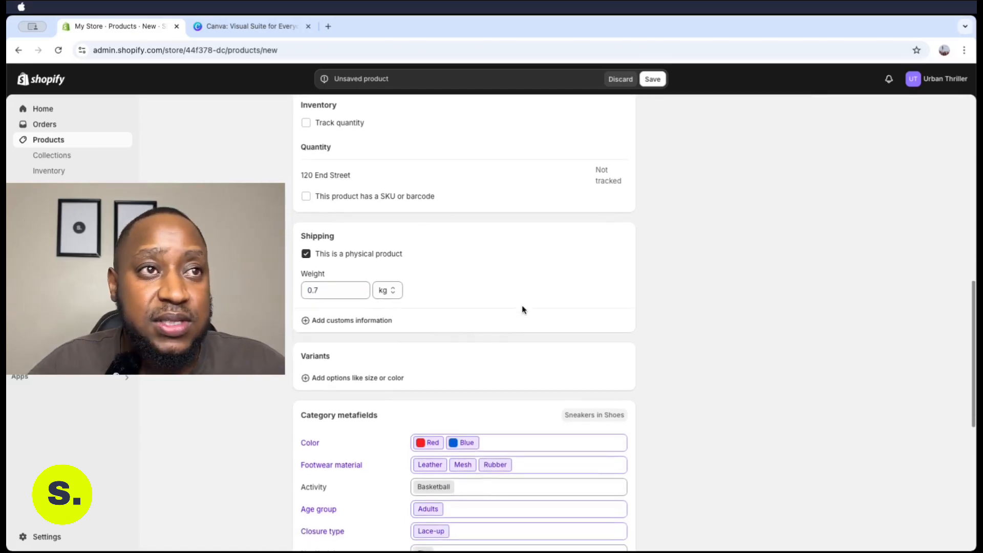
{"action": "scroll", "coordinate": [522, 309], "scroll_direction": "down", "scroll_amount": 4}
{"action": "scroll", "coordinate": [495, 307], "scroll_direction": "down", "scroll_amount": 3}
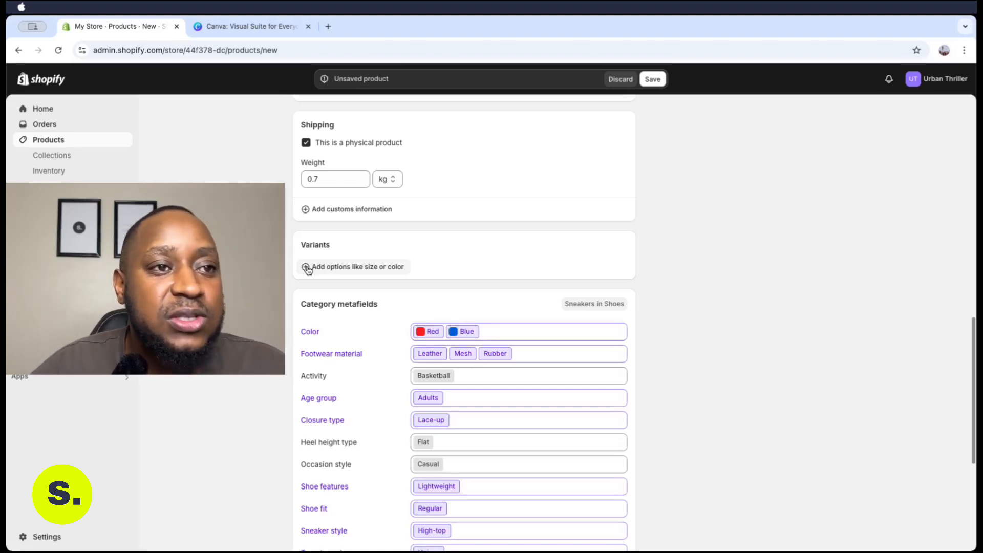
{"action": "left_click", "coordinate": [307, 268]}
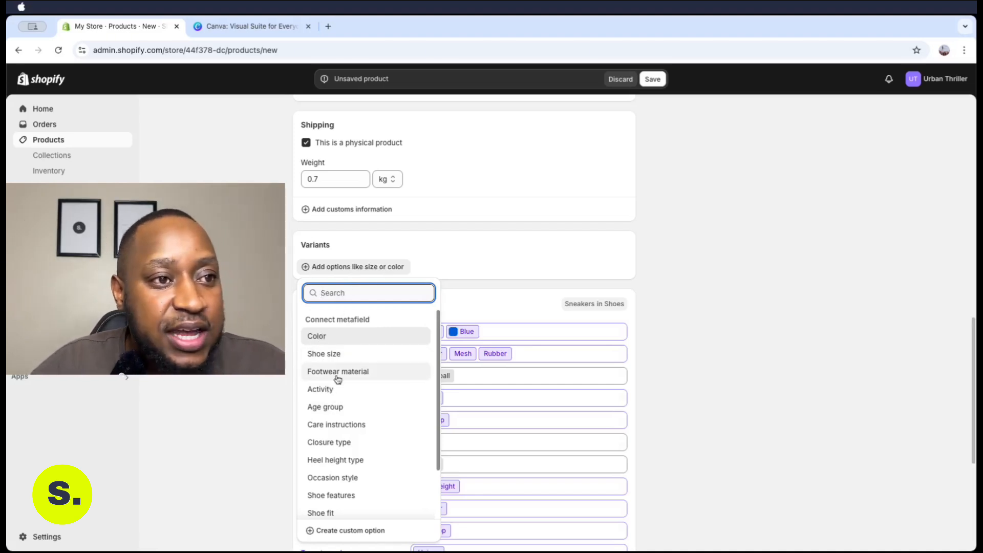
{"action": "scroll", "coordinate": [354, 474], "scroll_direction": "down", "scroll_amount": 2}
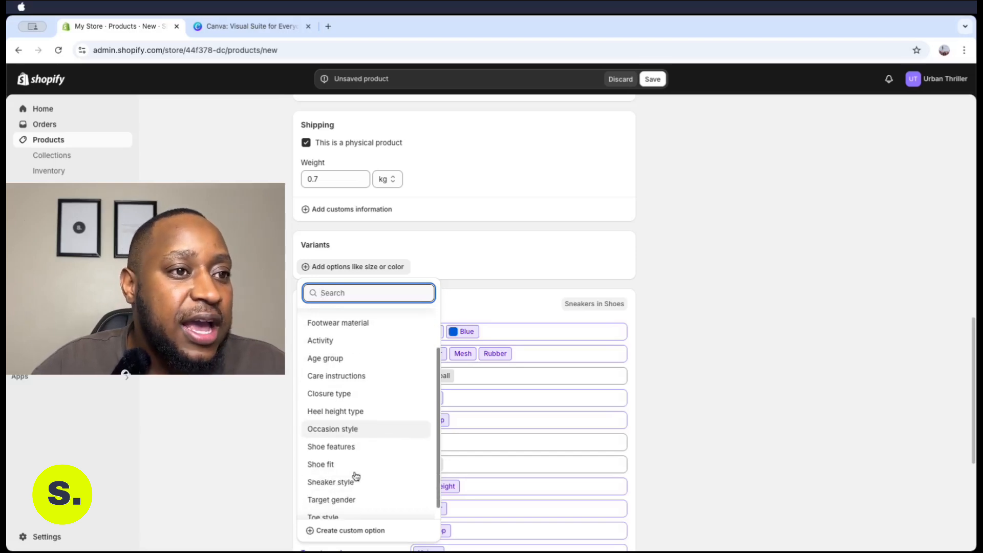
{"action": "scroll", "coordinate": [352, 468], "scroll_direction": "up", "scroll_amount": 3}
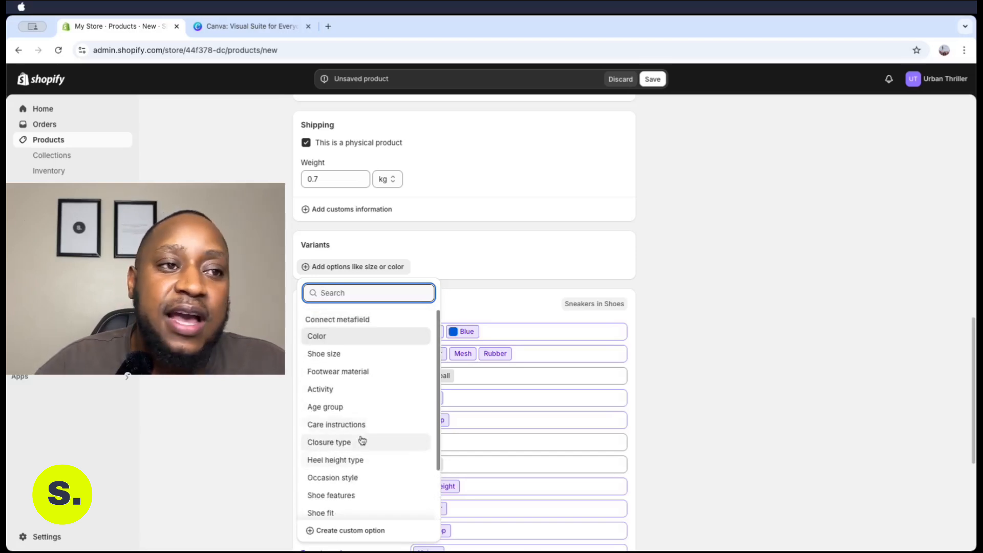
{"action": "left_click", "coordinate": [345, 359]}
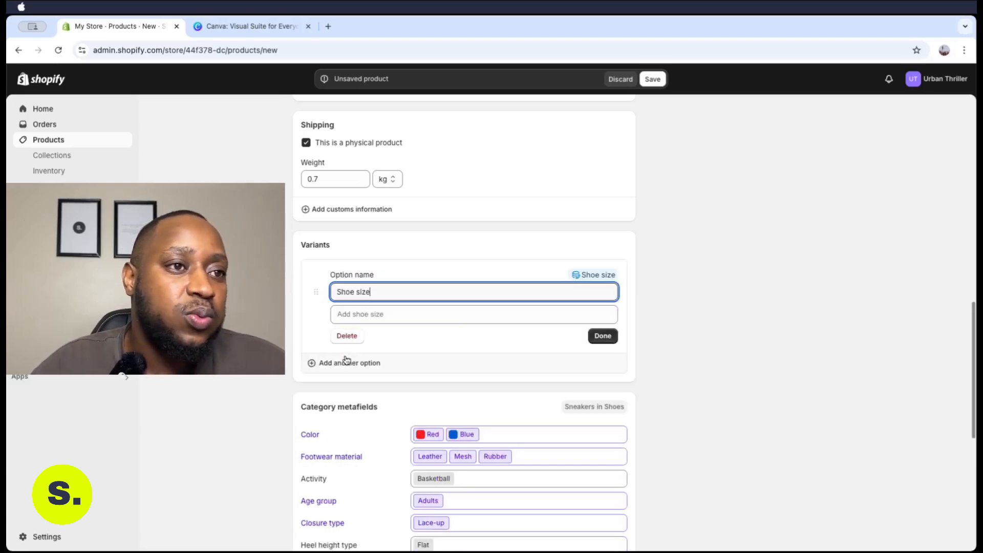
Enter '3 UK' as a shoe size value and add it as a new entry
{"action": "left_click", "coordinate": [385, 313]}
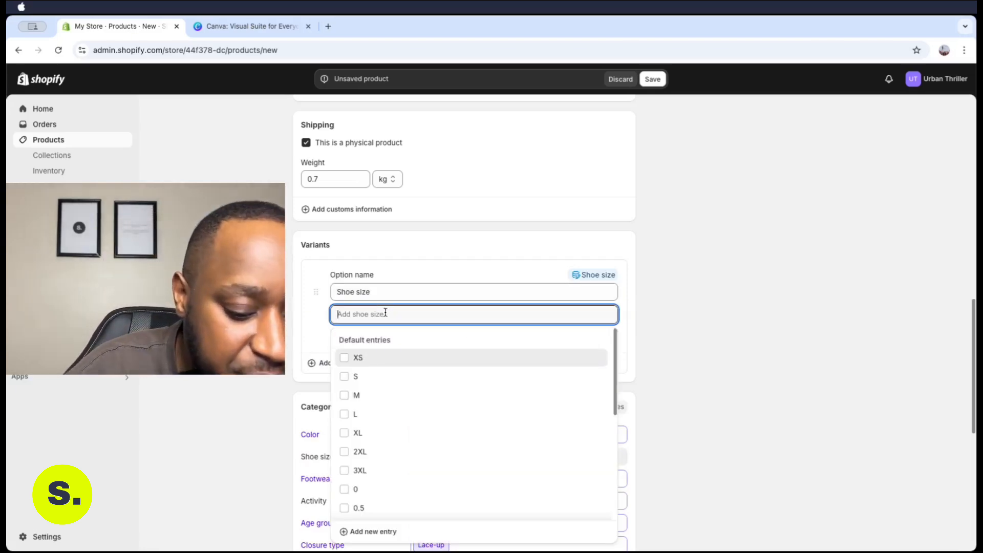
{"action": "type", "text": "#"}
{"action": "key", "text": "BackSpace"}
{"action": "type", "text": "3 UK"}
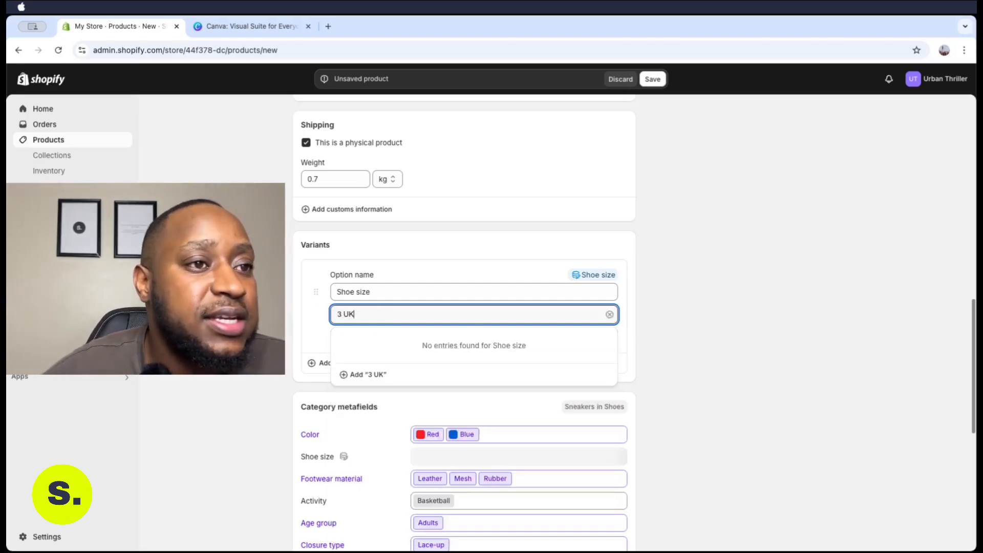
{"action": "left_click", "coordinate": [342, 374]}
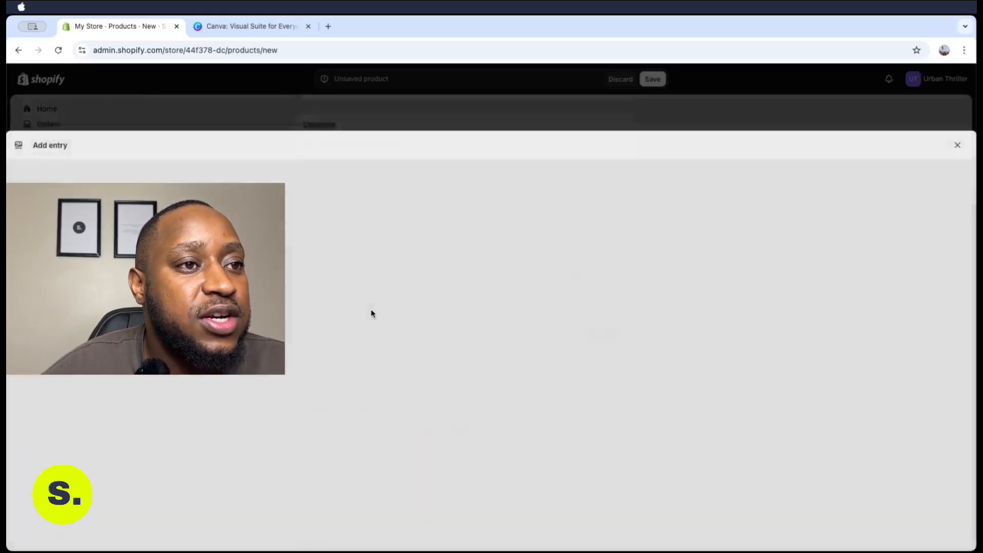